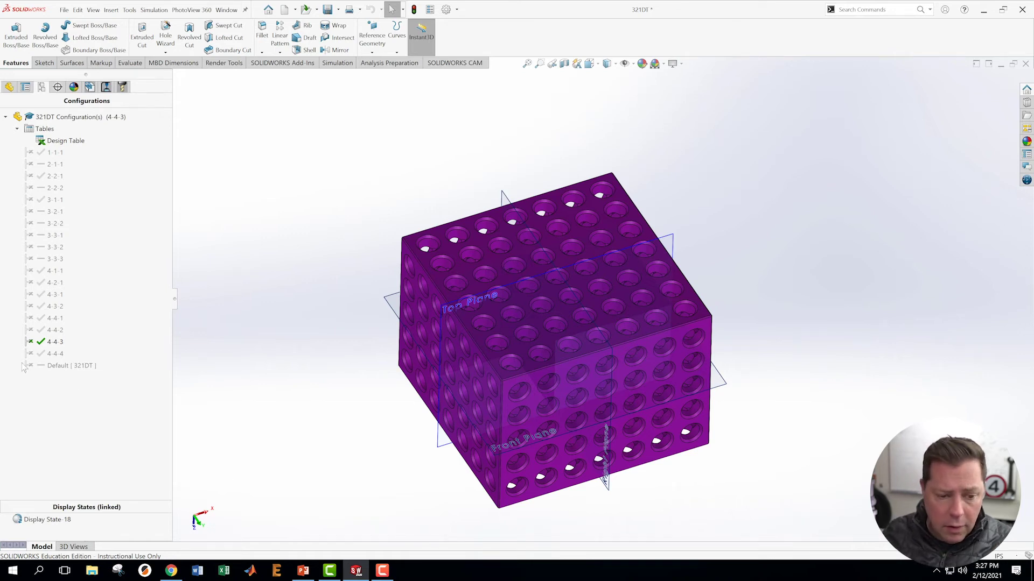
- Activate the Default configuration in the ConfigurationManager
left_click(48, 364)
double_click(49, 364)
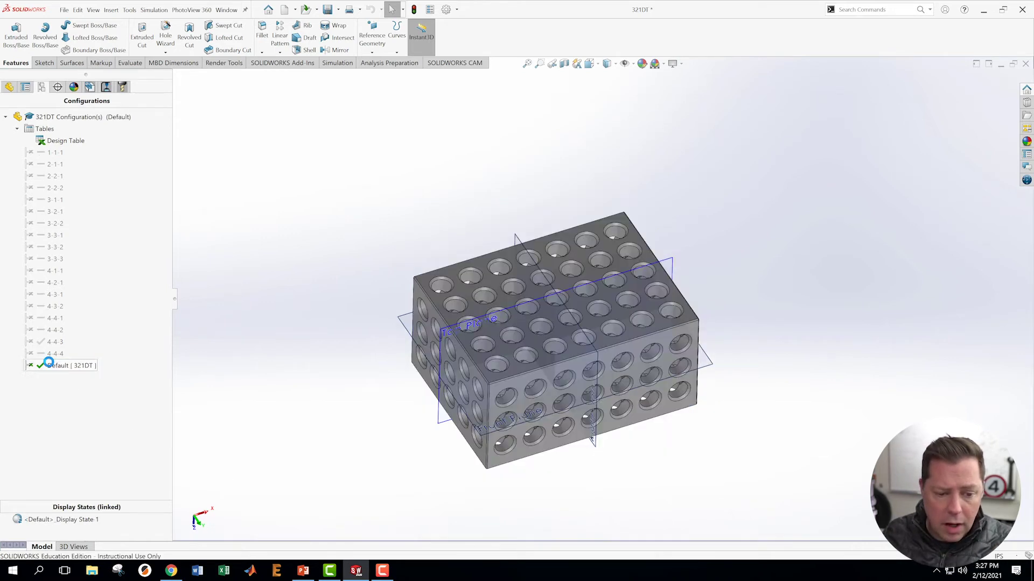
left_click(9, 87)
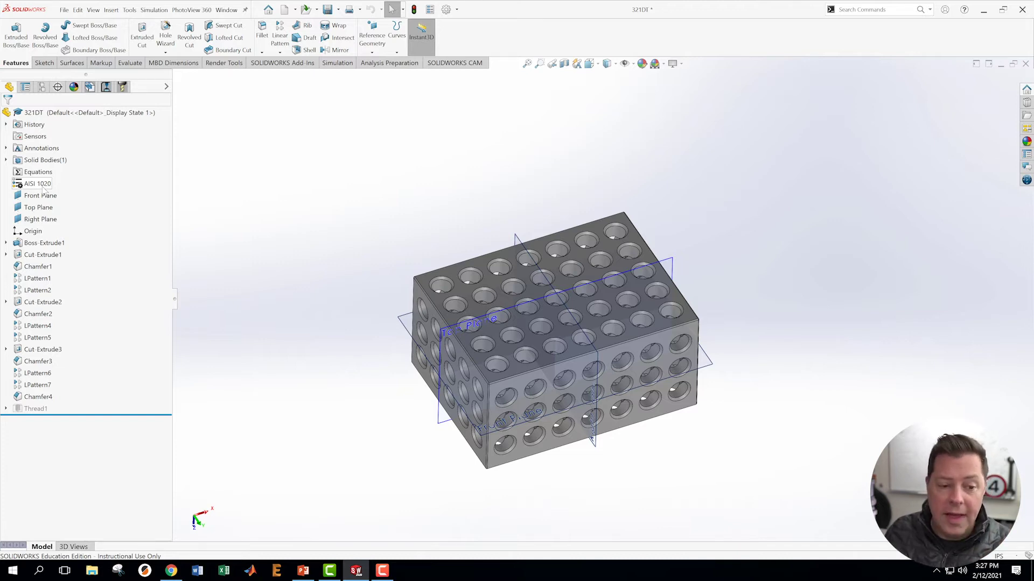
- Open the part's design table for editing in a separate Excel window
left_click(42, 87)
right_click(58, 140)
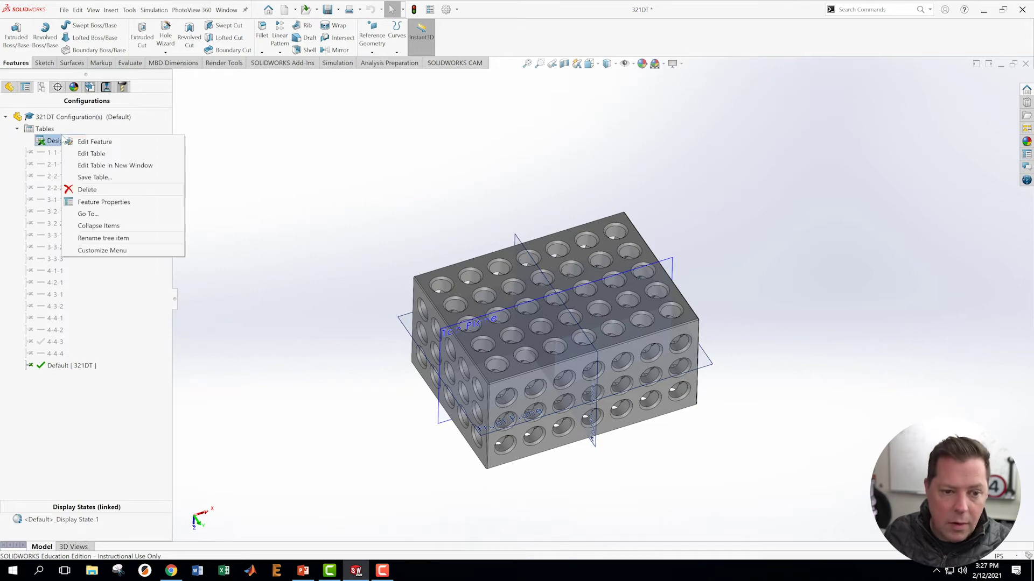
left_click(114, 165)
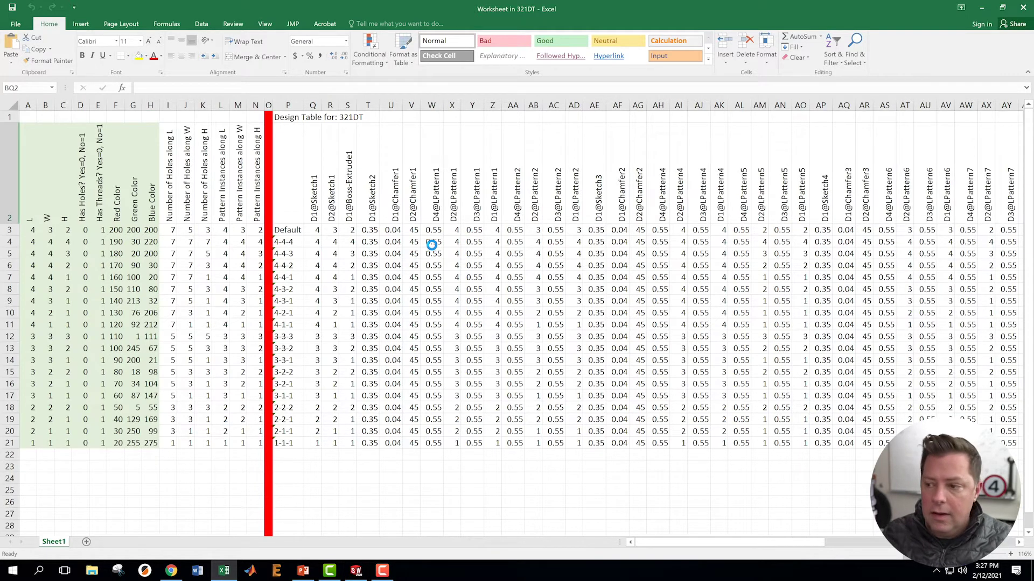
- Hide the dimension and suppression-state columns Q through BN
left_click(313, 105)
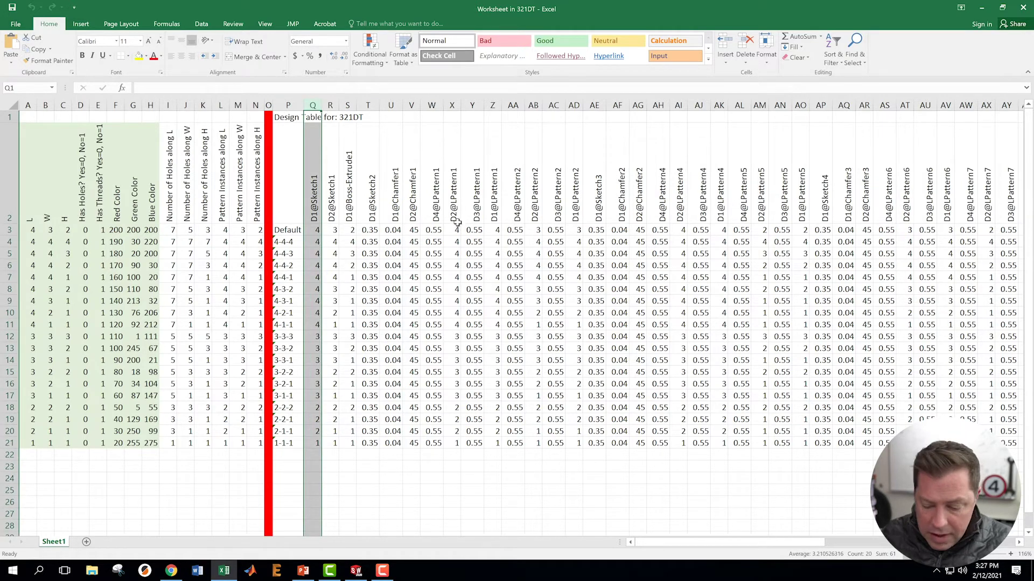
left_click_drag(746, 544, 957, 541)
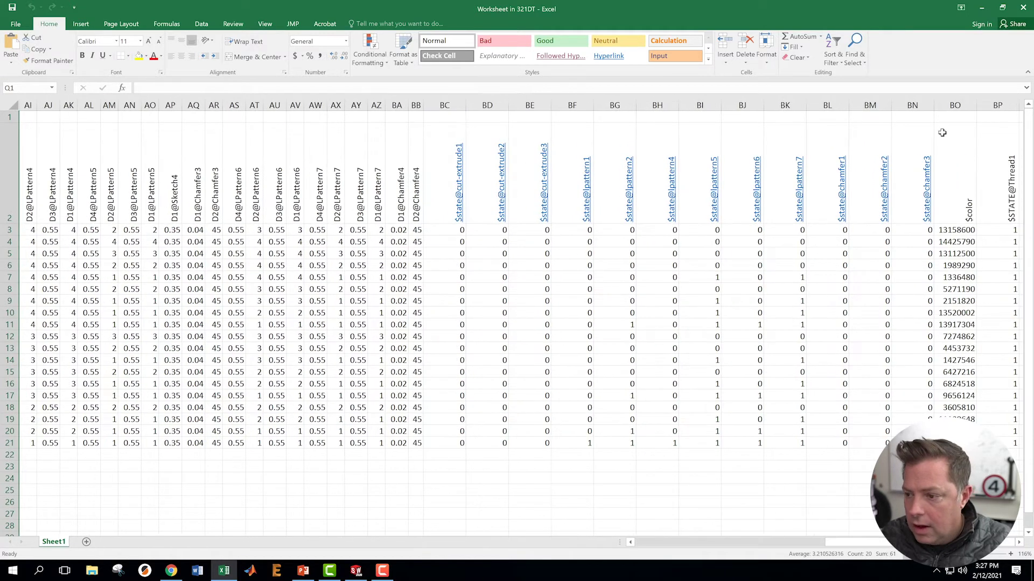
left_click(923, 106, "shift")
right_click(917, 106)
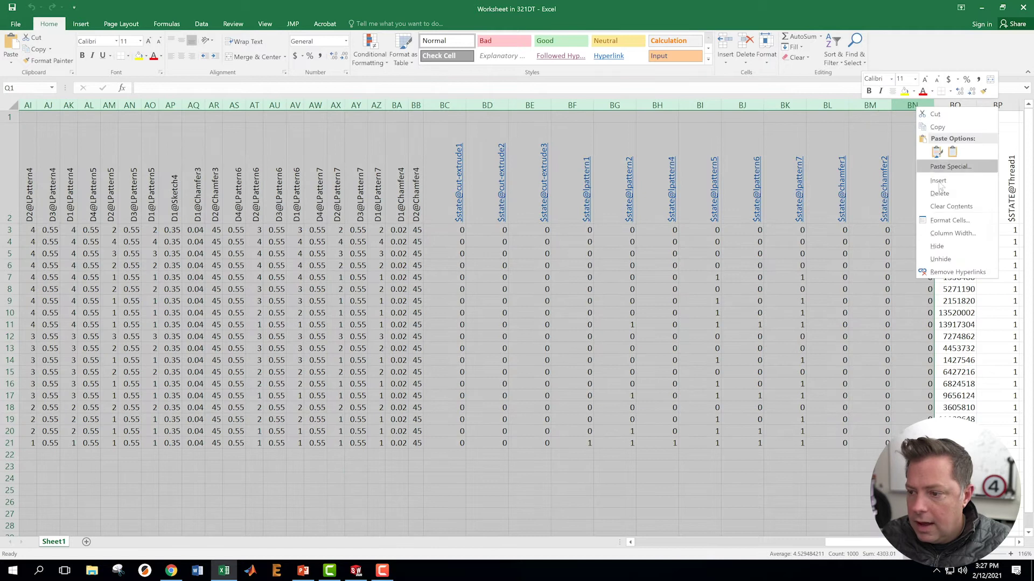
left_click(936, 246)
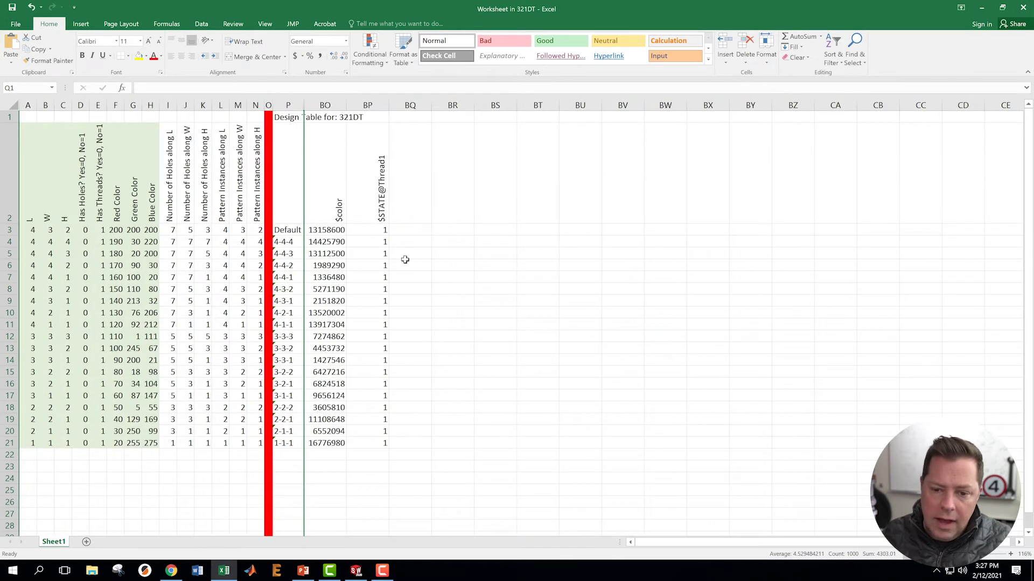
left_click(489, 207)
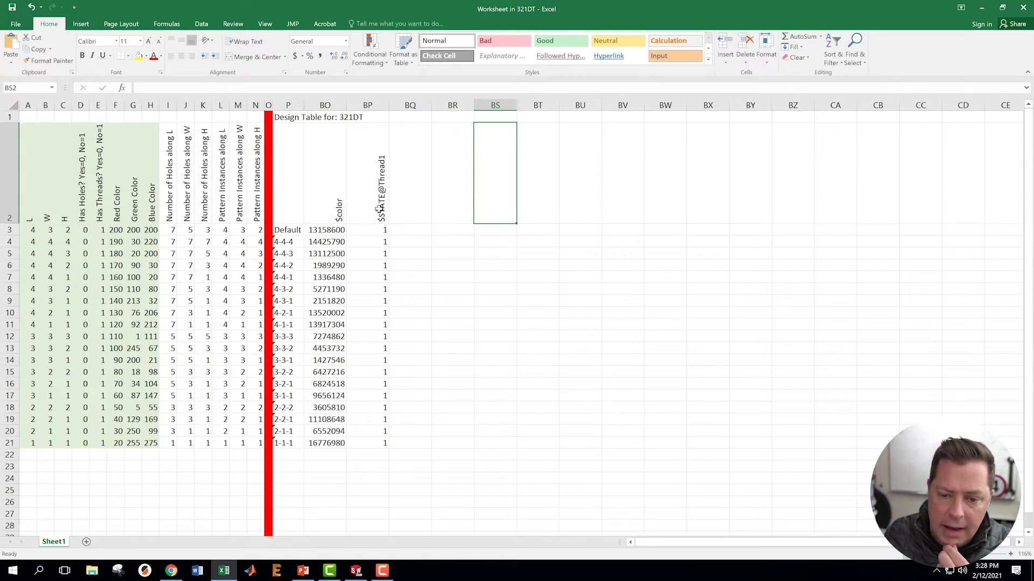
- Hide the $STATE@Thread1 column, leaving $color beside the configuration names
right_click(369, 105)
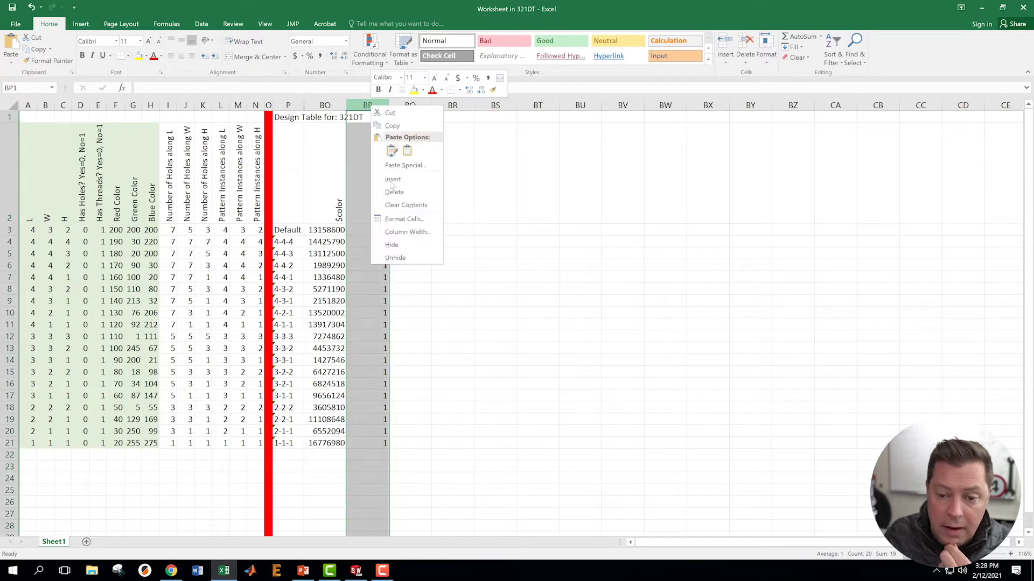
left_click(392, 245)
left_click(478, 266)
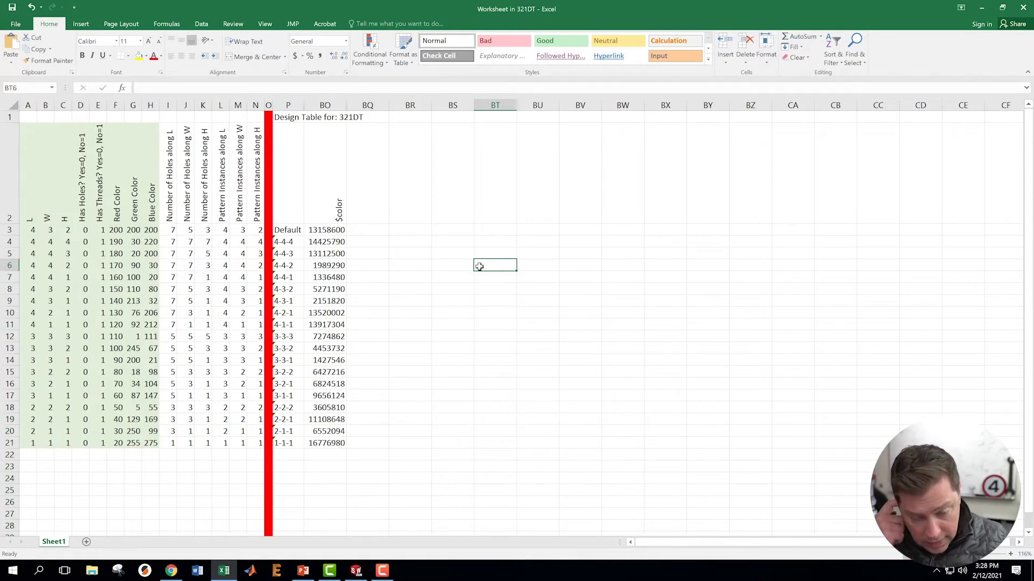
- Enter the header $library:material@321DT in cell BQ2, correcting the 'materials' typo
left_click(372, 217)
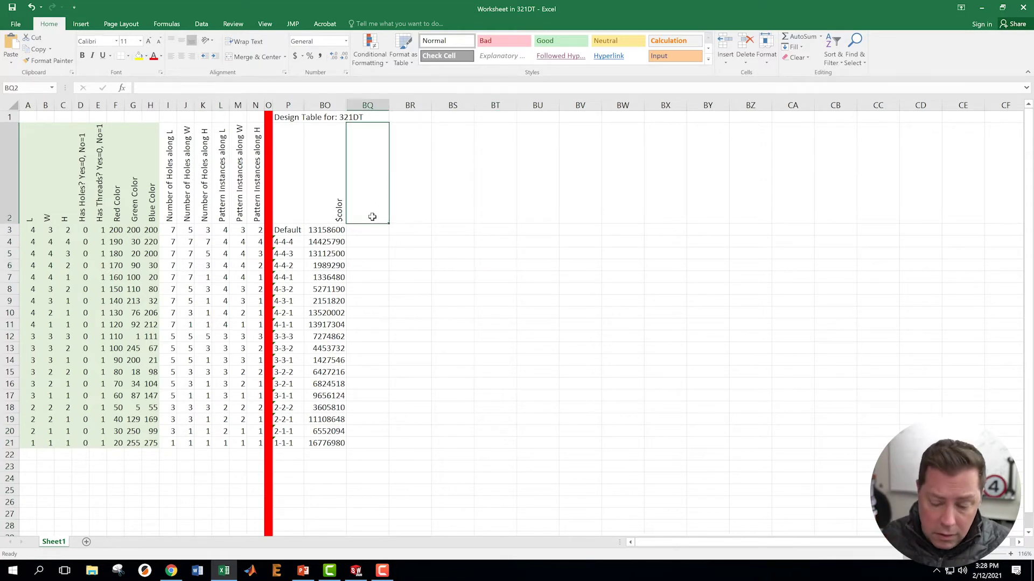
type("$l")
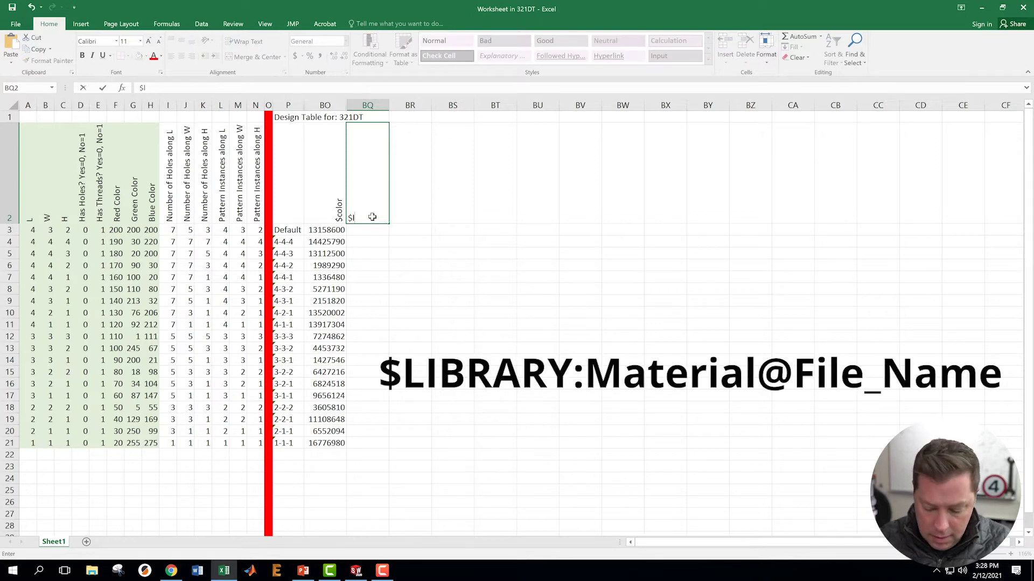
type("ibrary")
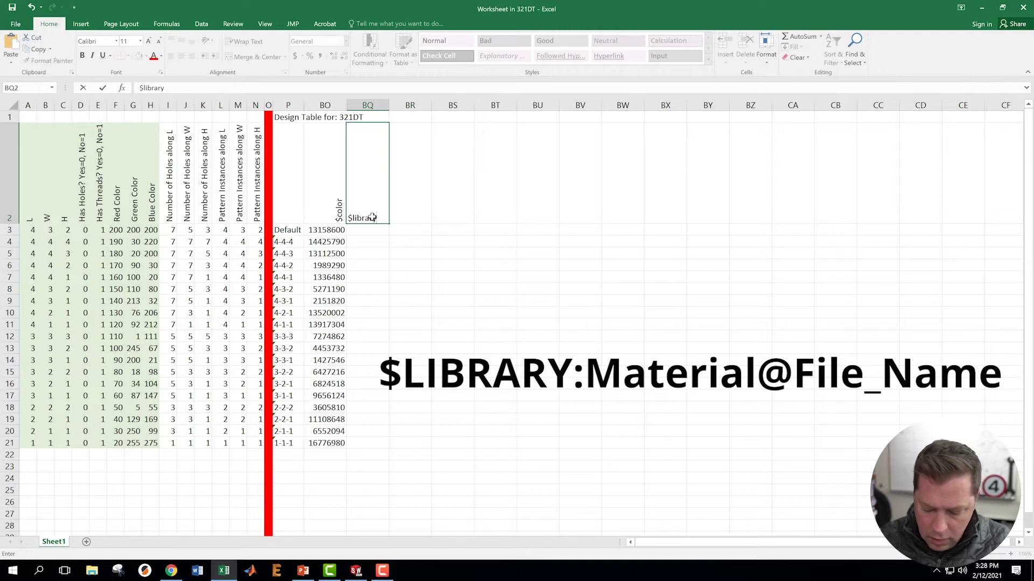
type(":materials")
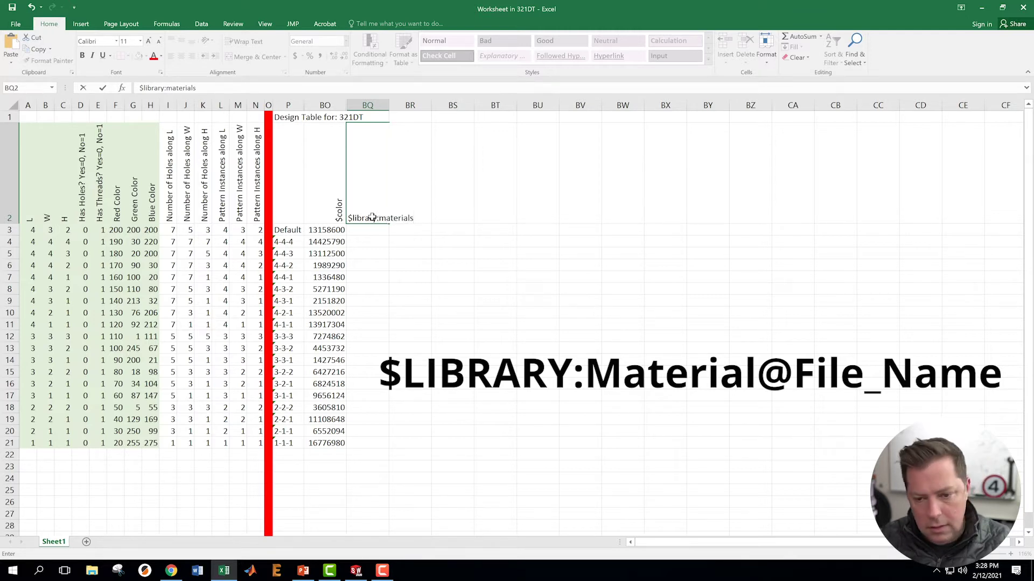
type("@")
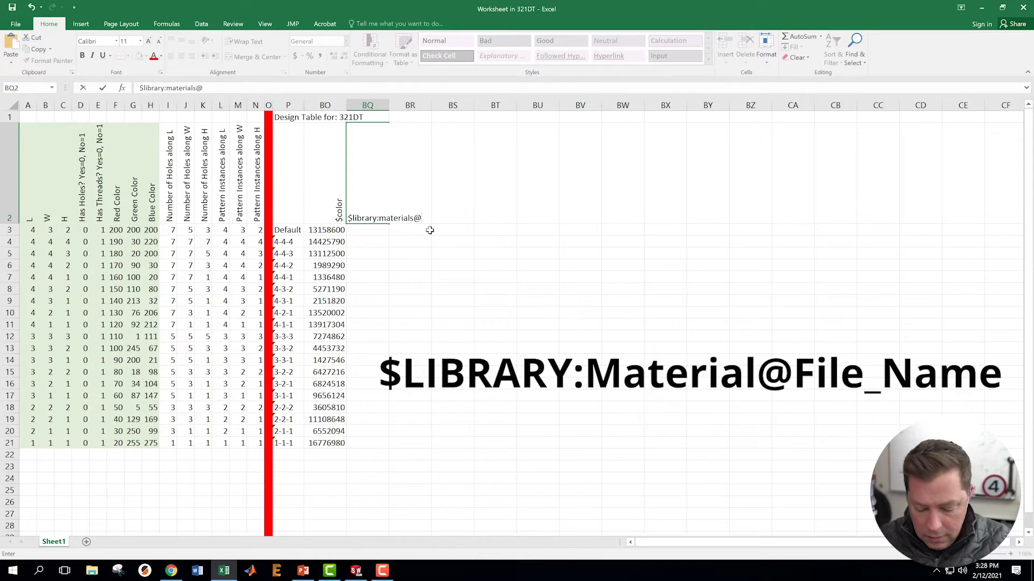
type("321DT")
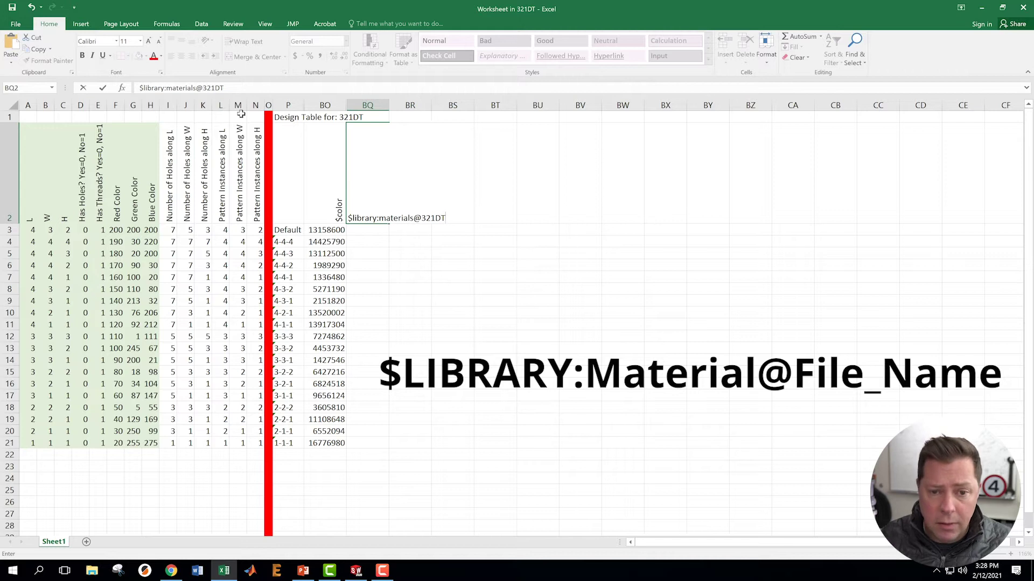
left_click(196, 87)
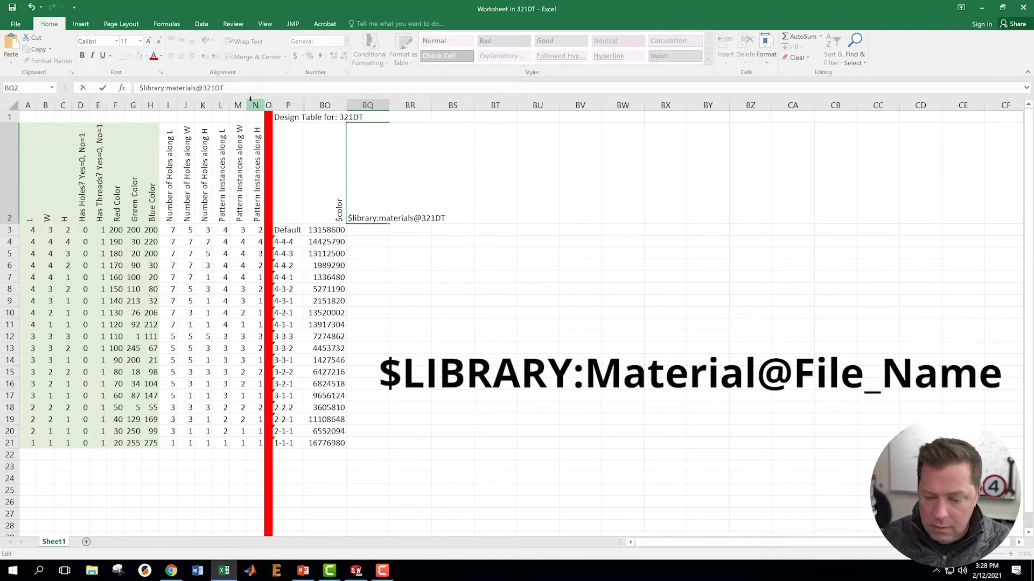
key("BackSpace")
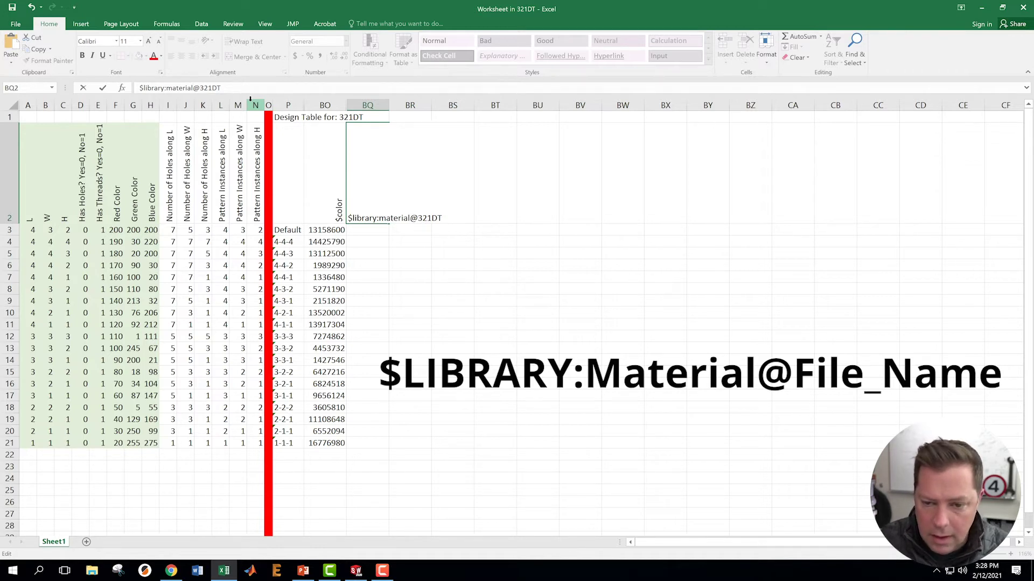
key("Return")
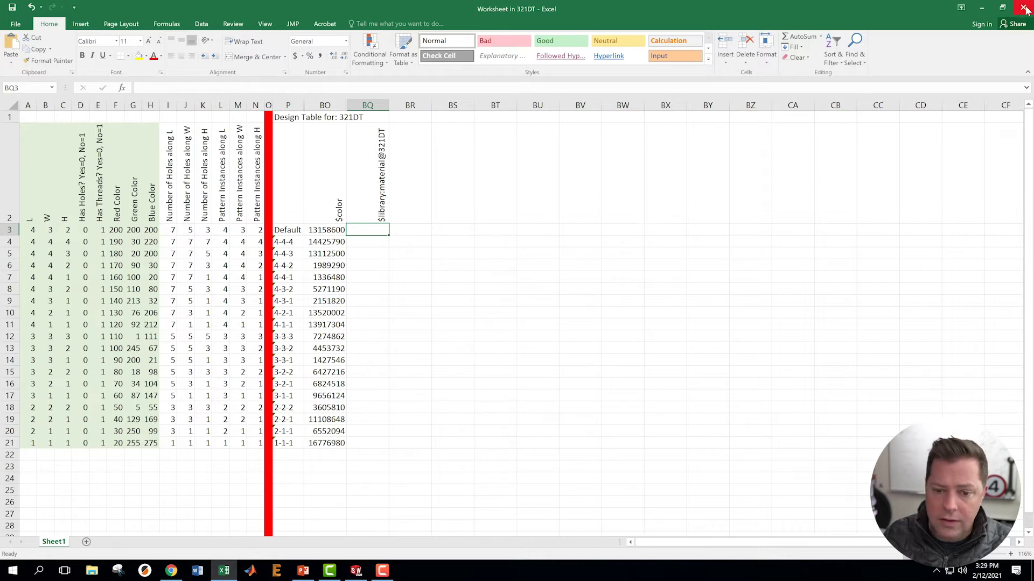
- Close Excel to apply the design table, then reopen it in a separate window
left_click(1024, 9)
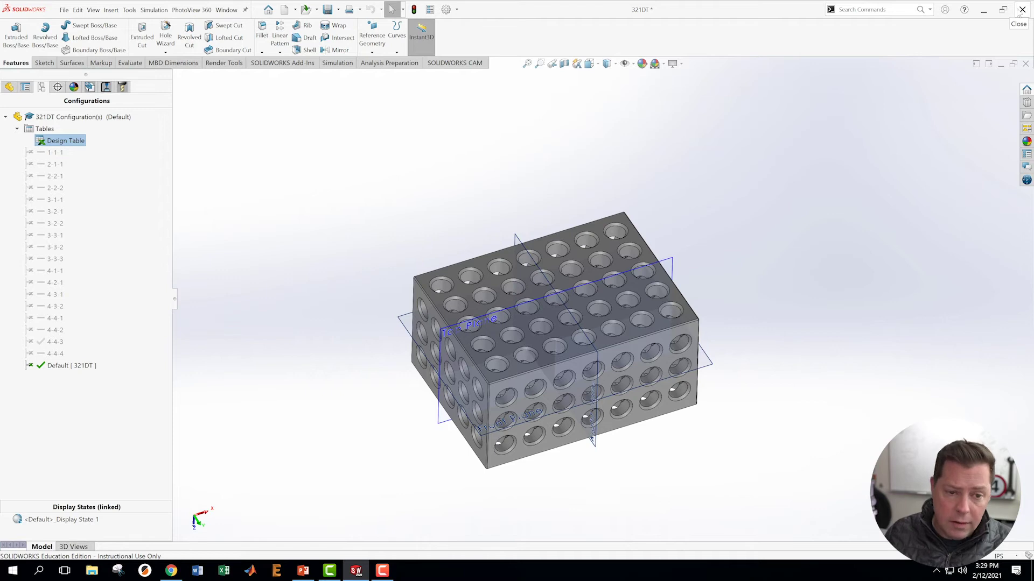
right_click(63, 141)
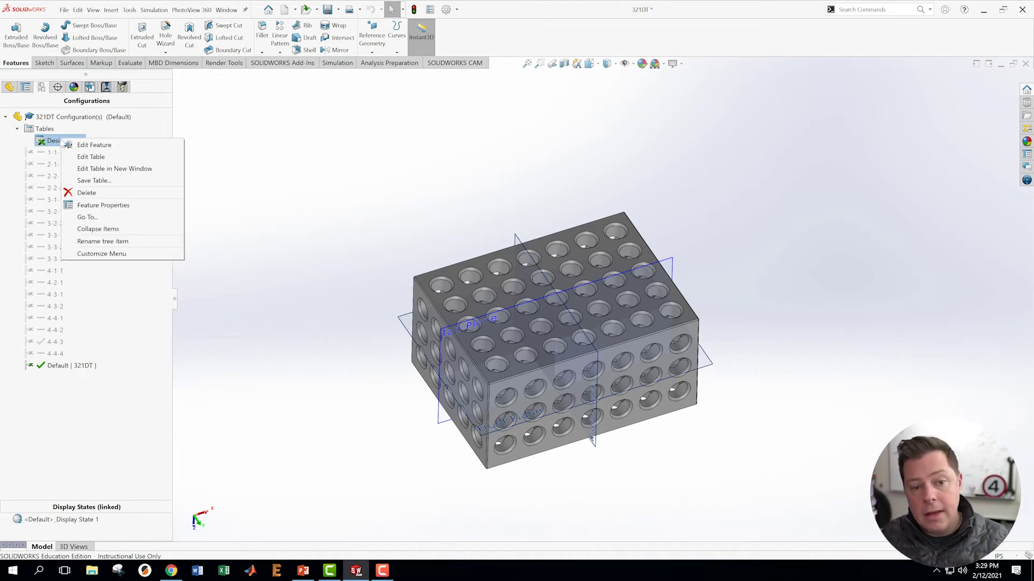
left_click(90, 169)
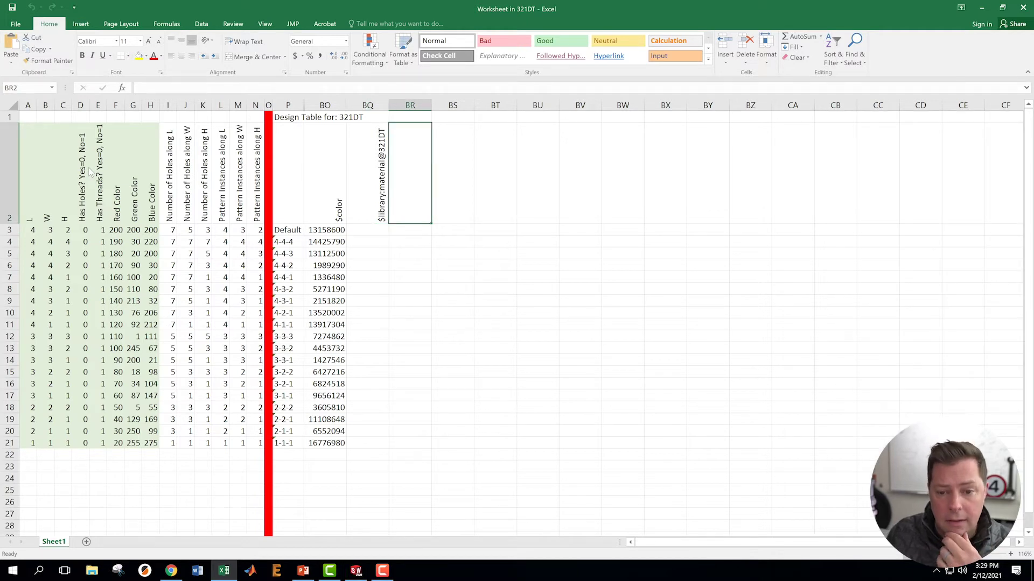
- Set the Default row's material in BQ3 to SOLIDWORKS Materials:Brass and close the table
left_click_drag(426, 245, 432, 240)
left_click(359, 226)
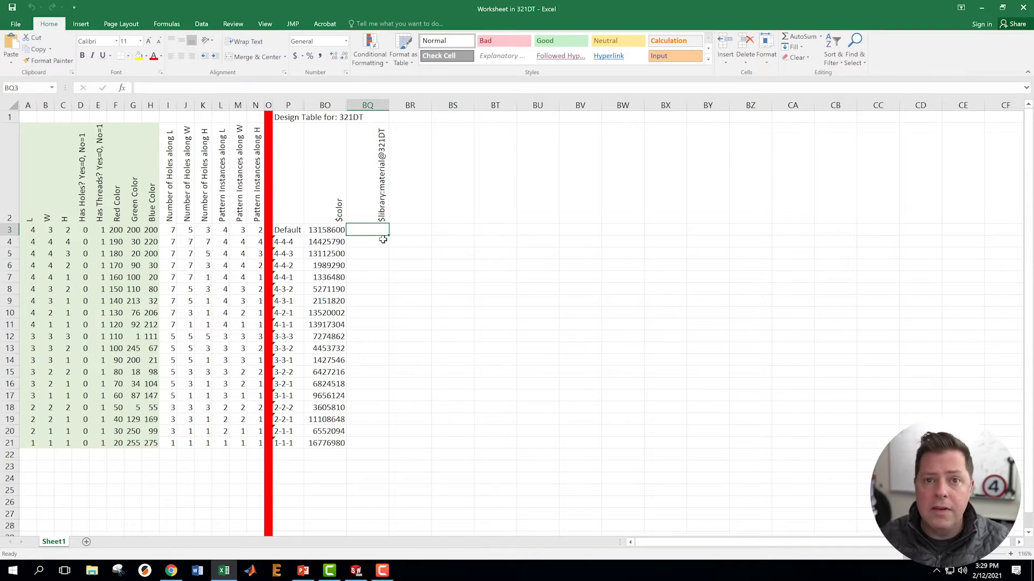
type("s")
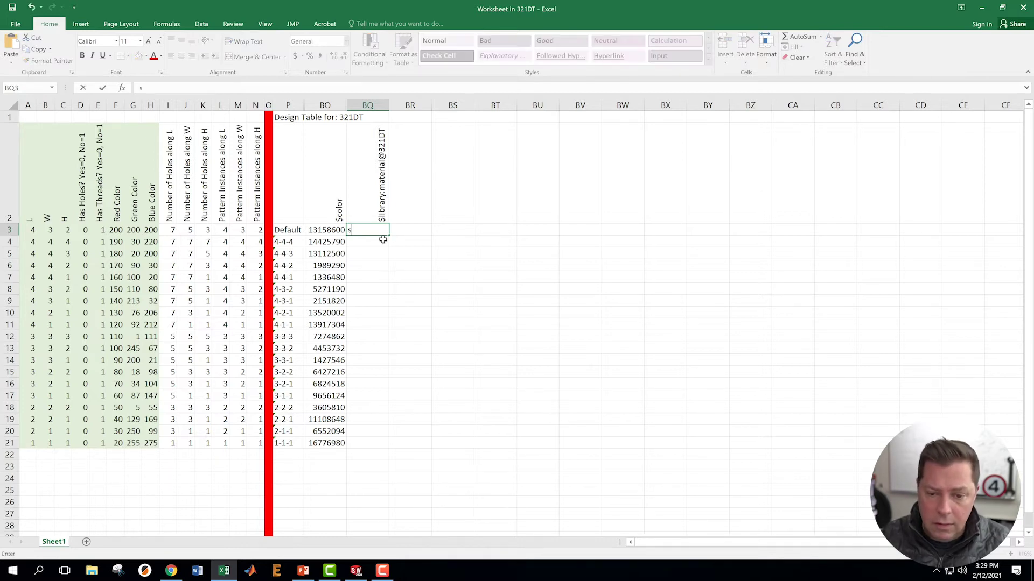
key("BackSpace")
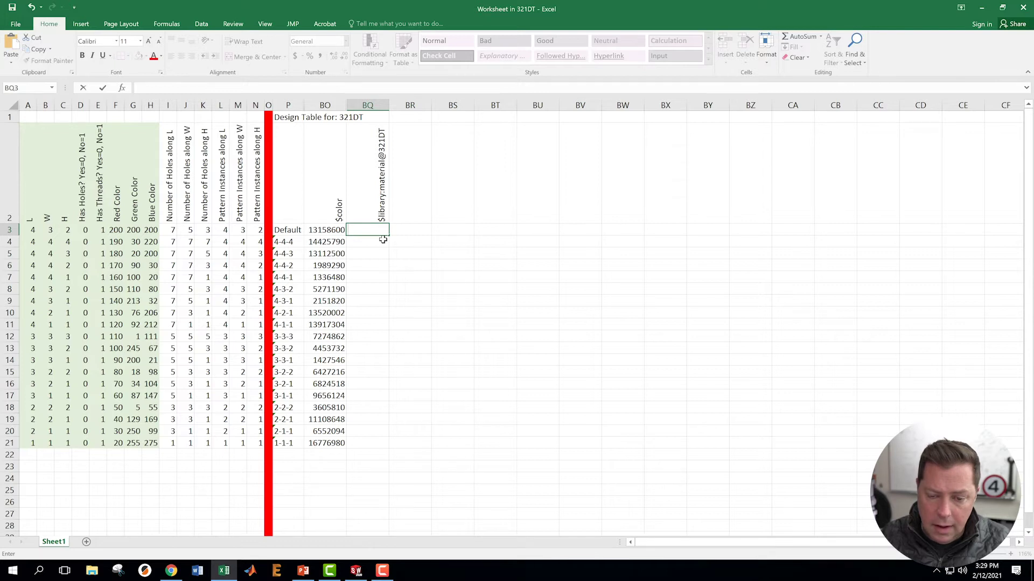
type("SOLIDWORKS")
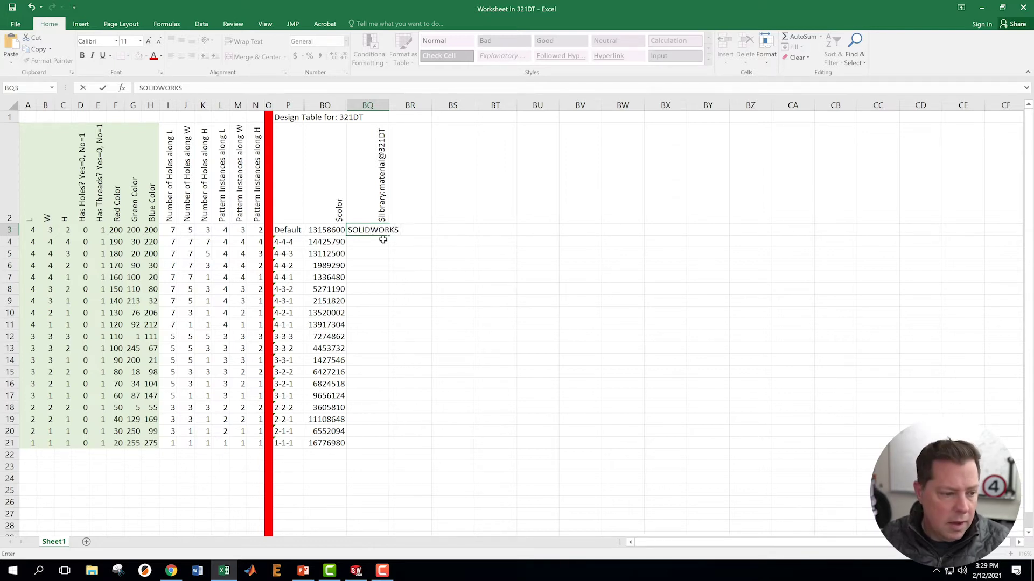
type(" Mate")
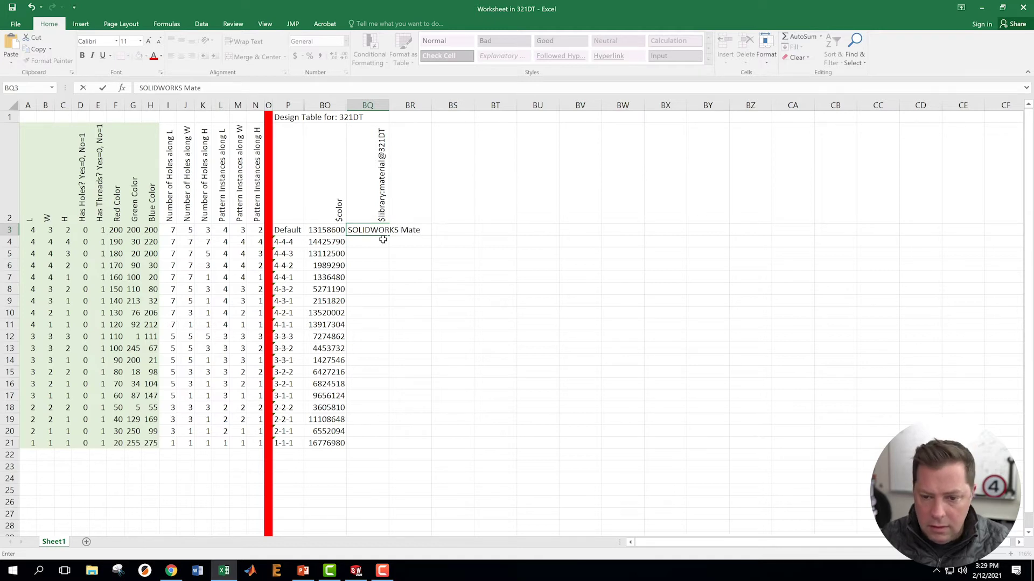
type("rials")
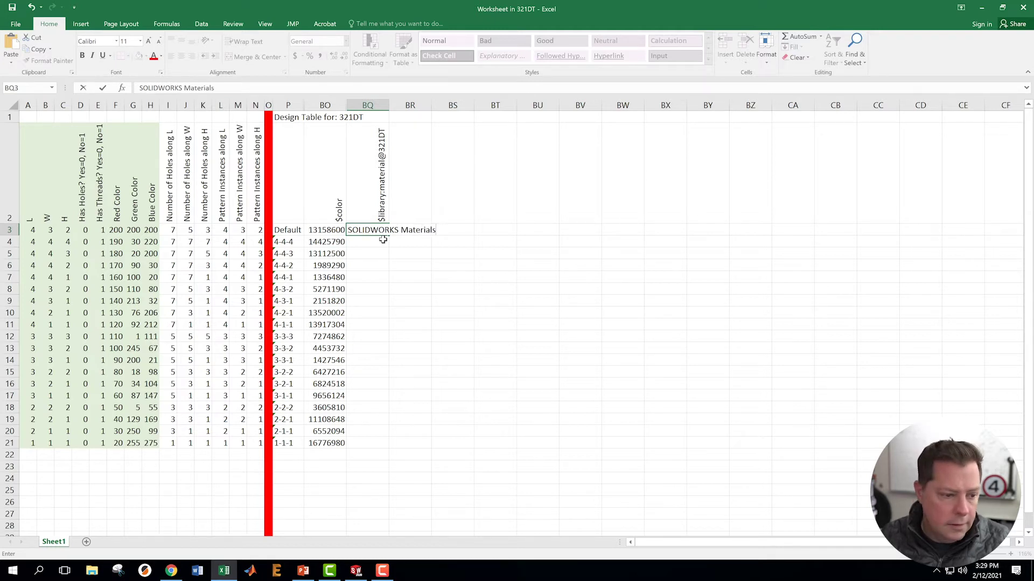
type(":")
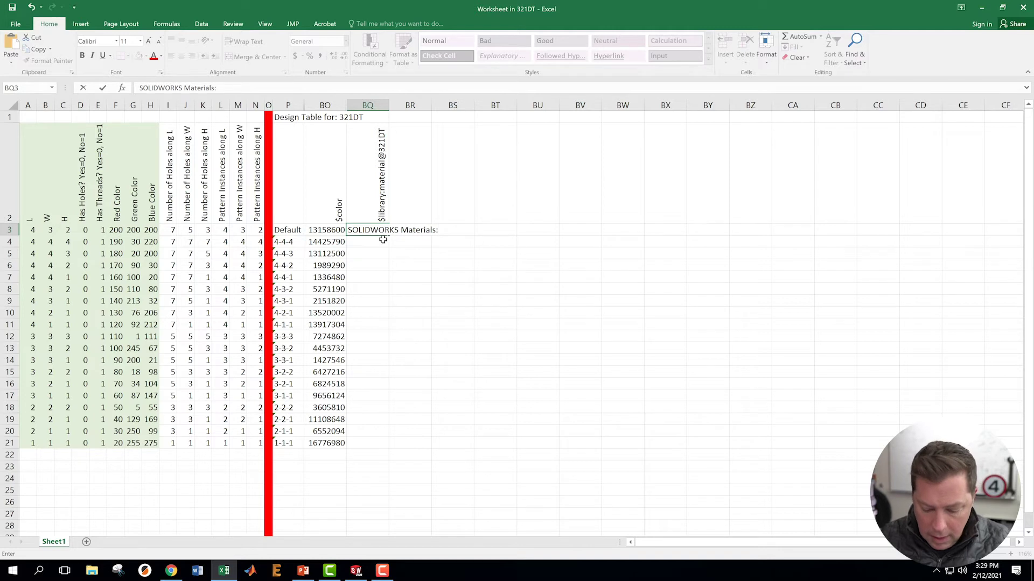
type("Brass")
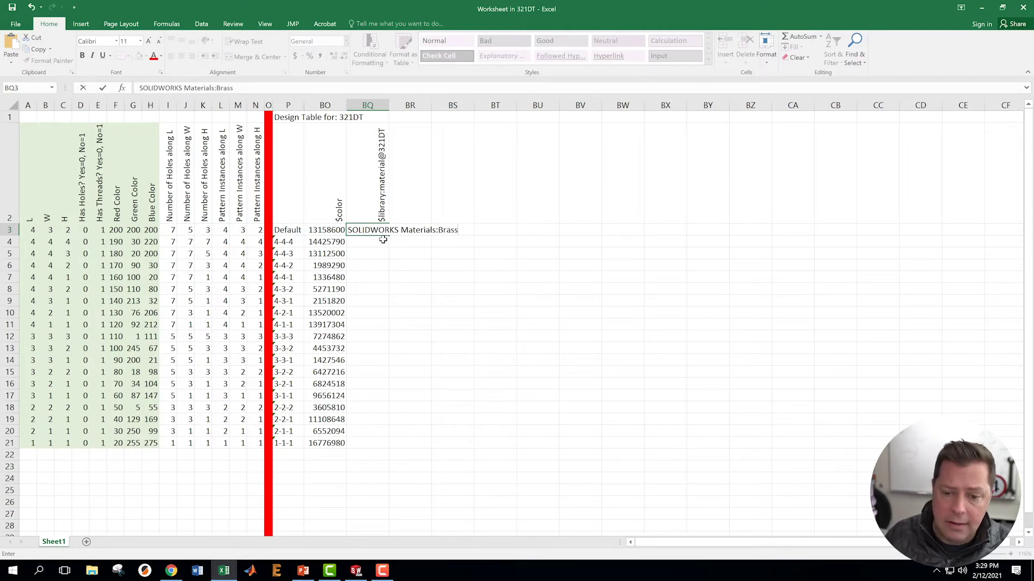
key("Return")
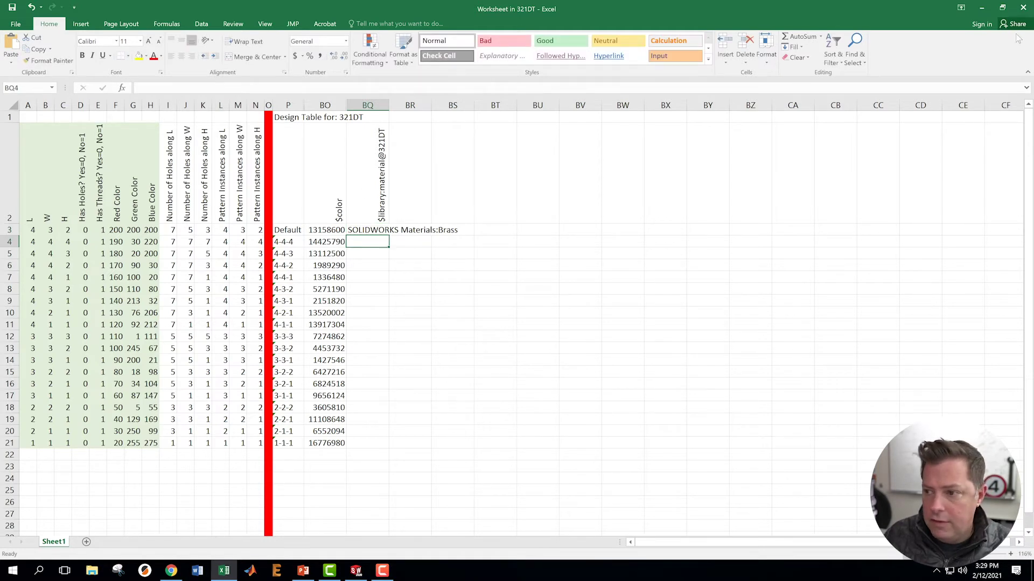
left_click(1026, 11)
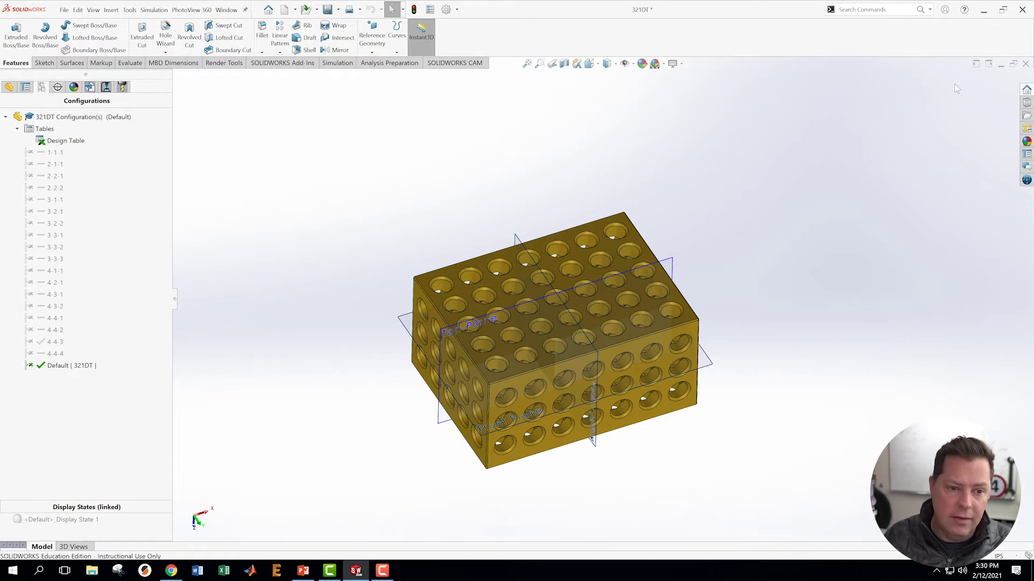
- Confirm the part's Brass material in the feature tree, then reopen the design table separately
left_click(9, 87)
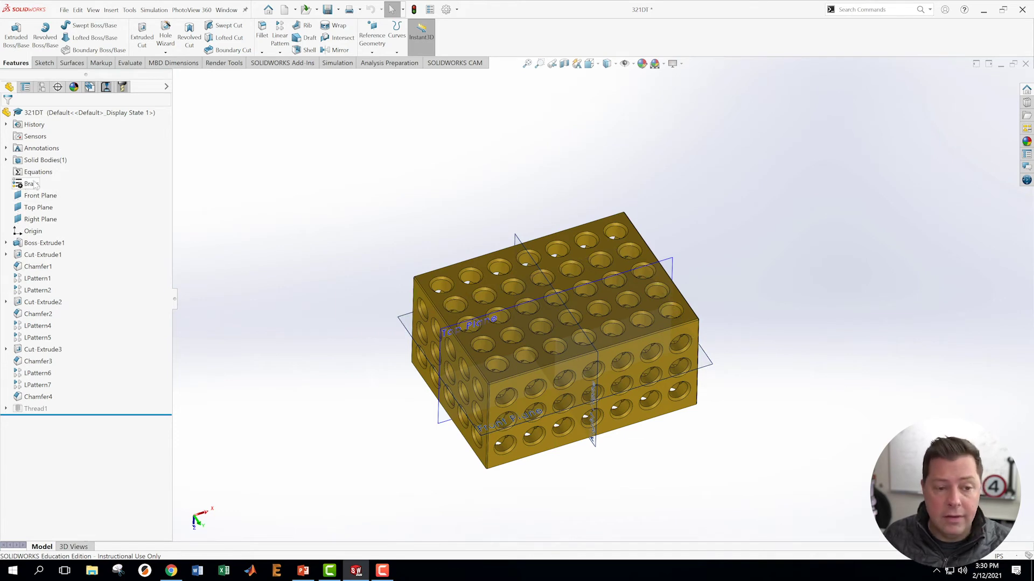
left_click(42, 88)
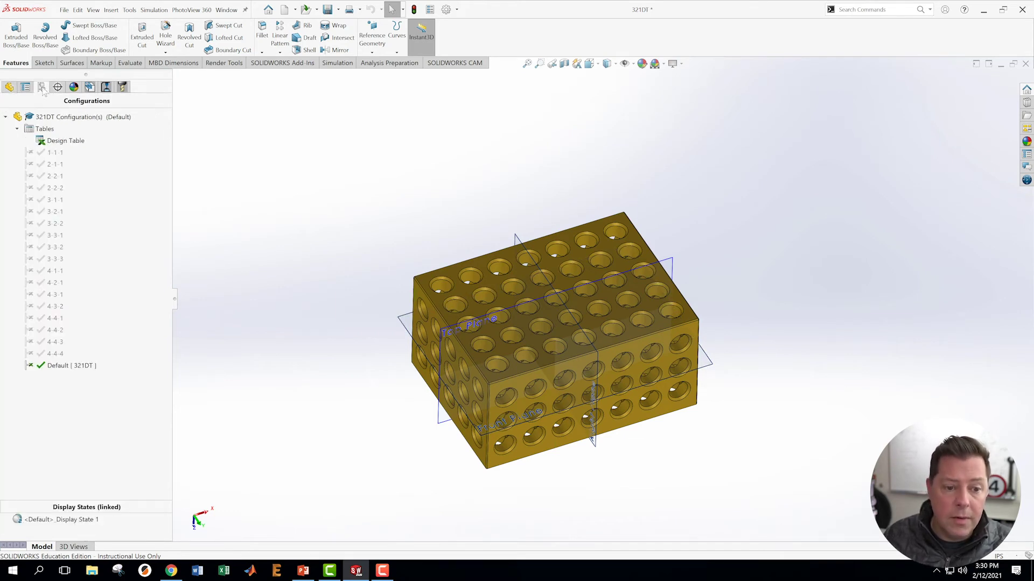
right_click(62, 142)
left_click(74, 173)
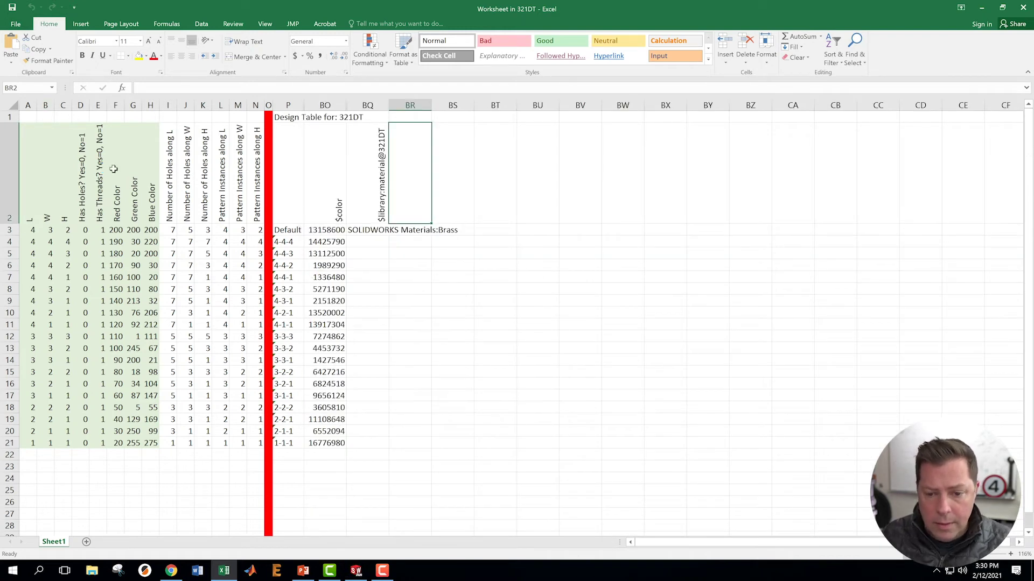
- Fill SOLIDWORKS Materials:Brass from BQ3 down to BQ21 for every configuration, then close the table
left_click(364, 229)
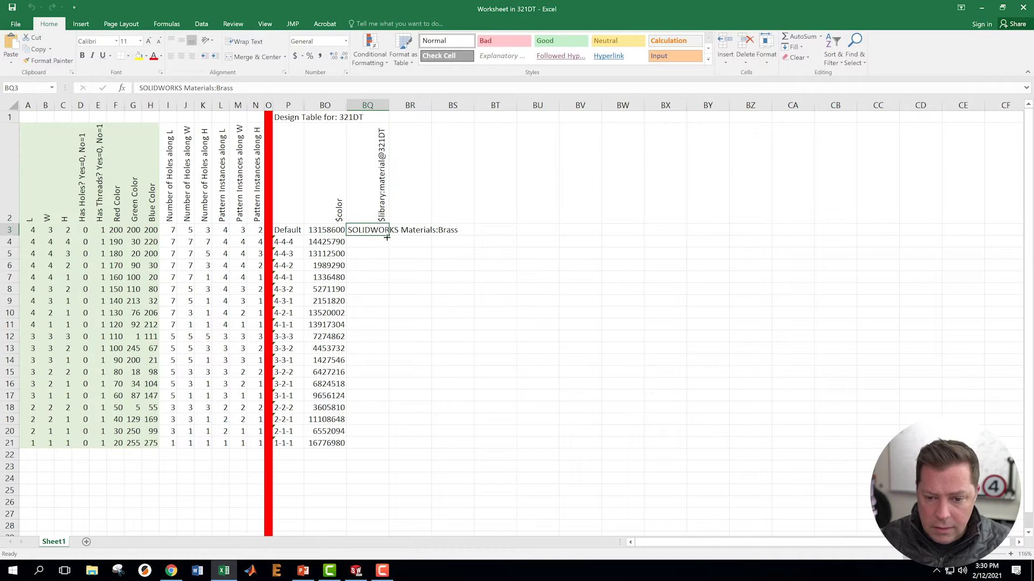
left_click_drag(387, 236, 384, 452)
left_click(365, 488)
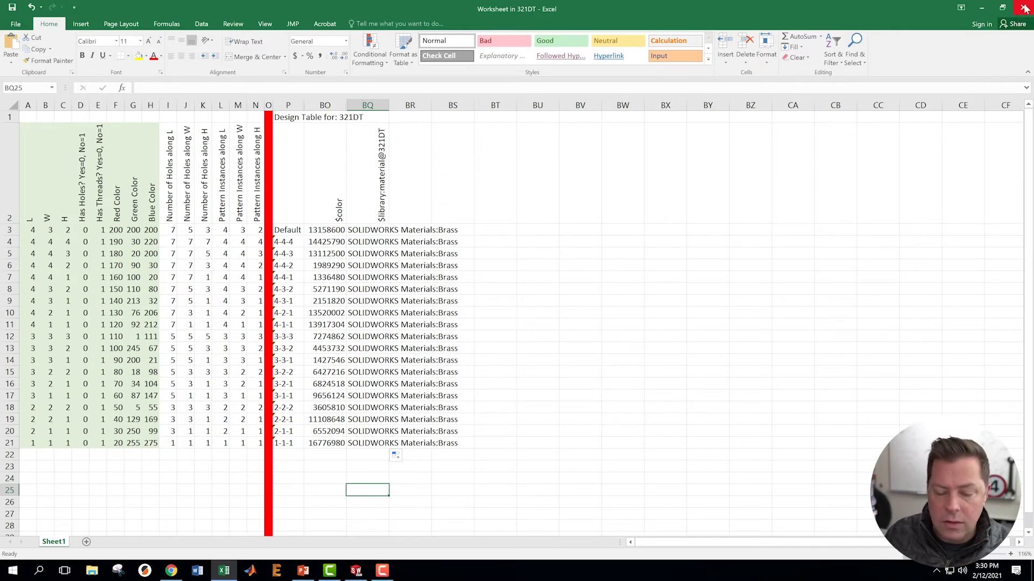
left_click(1024, 7)
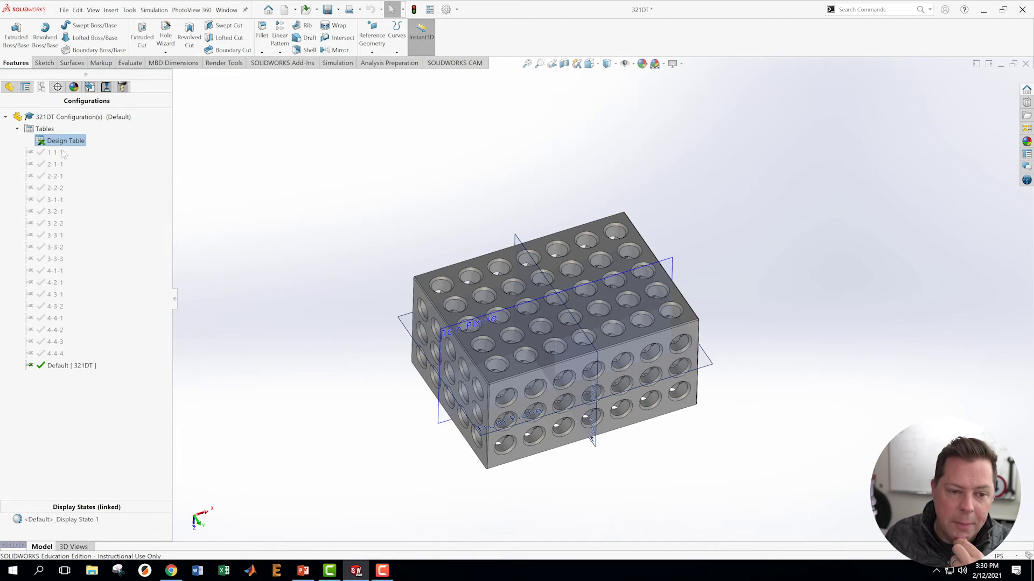
- Activate the 4-1-1 configuration and reopen the design table in its own window
double_click(48, 272)
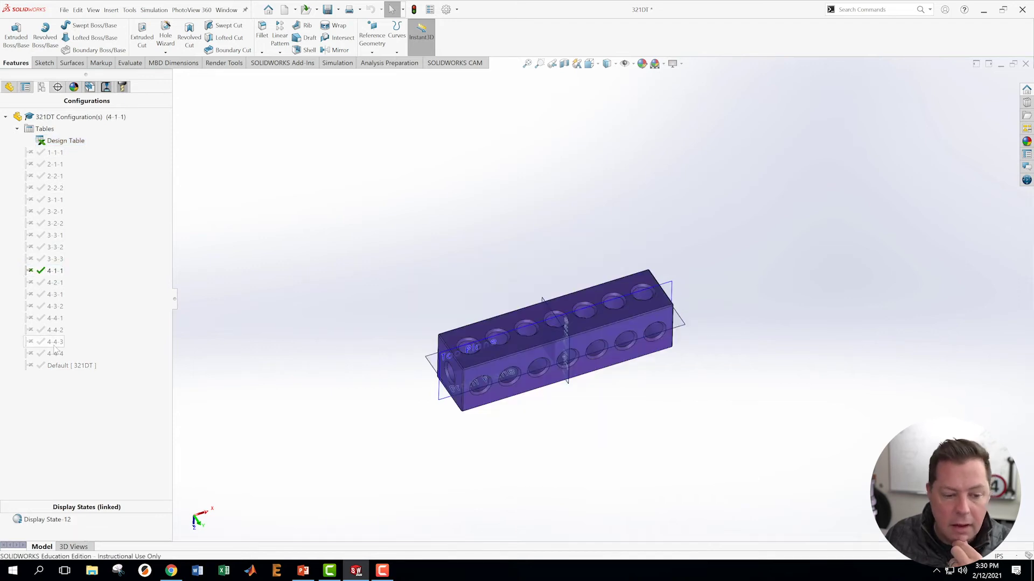
right_click(56, 144)
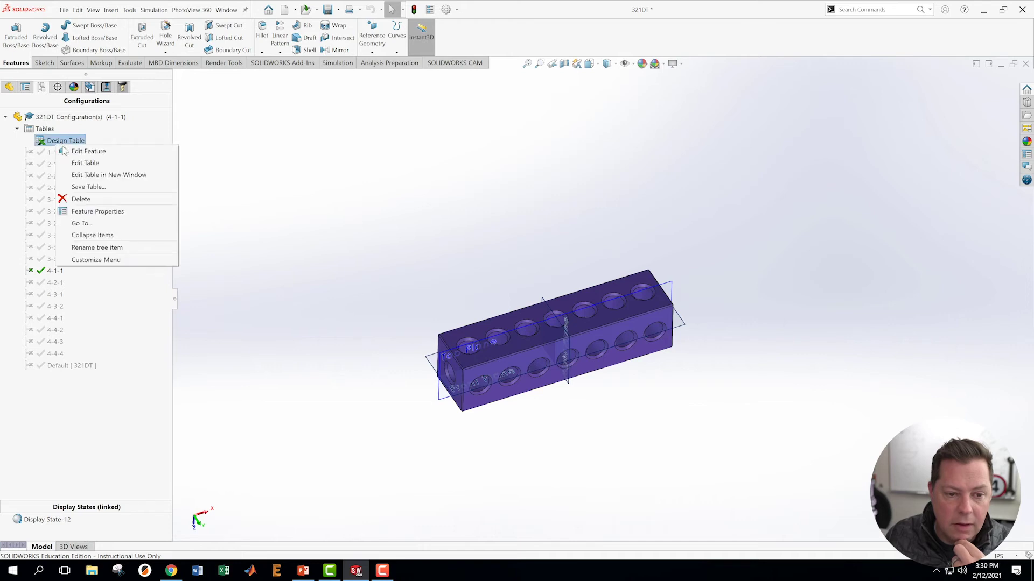
left_click(101, 174)
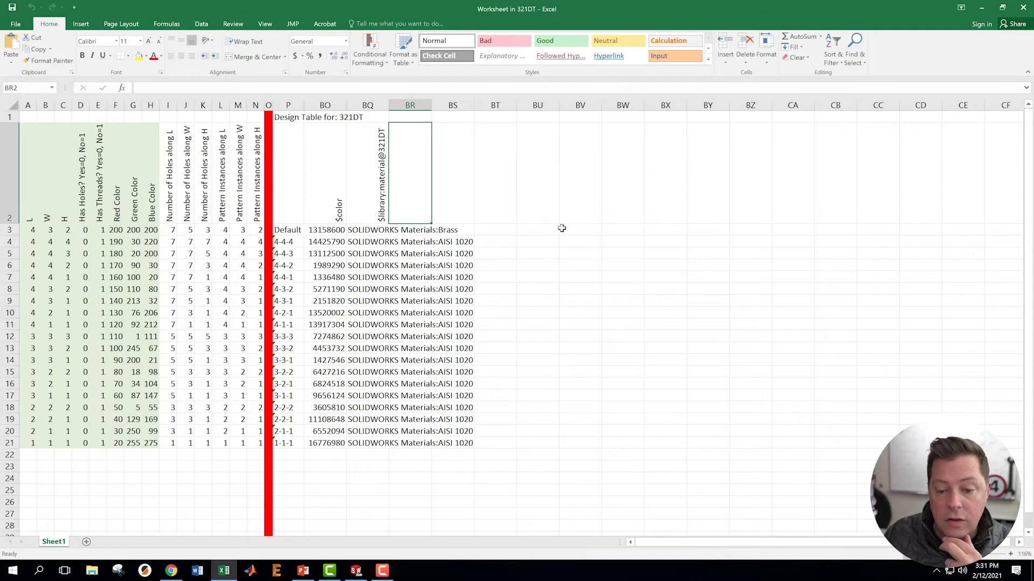
- Fill the 4-4-4 row's material up into the Default row, correcting AISI 1019 to AISI 1020
left_click(372, 244)
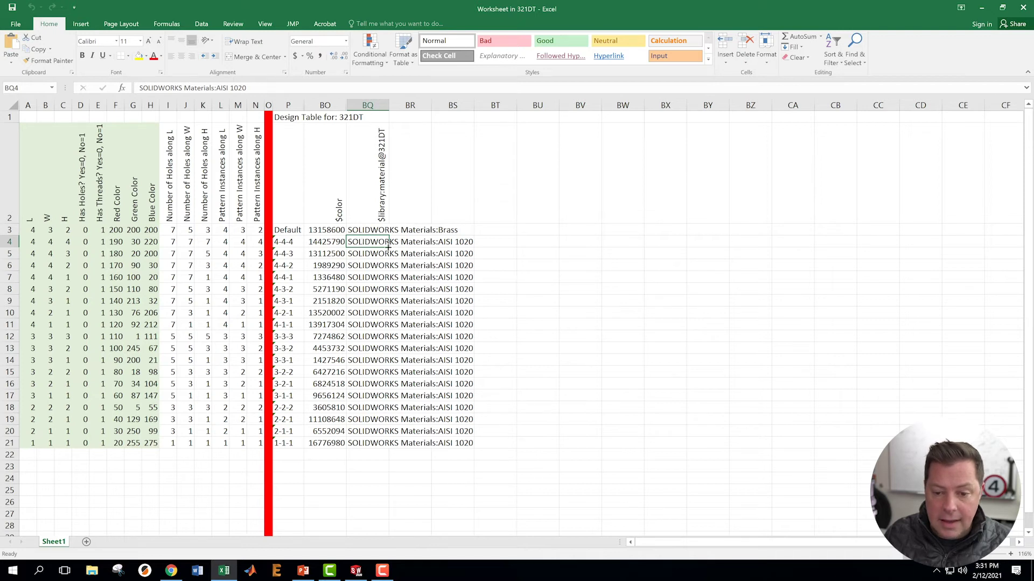
left_click_drag(387, 247, 385, 232)
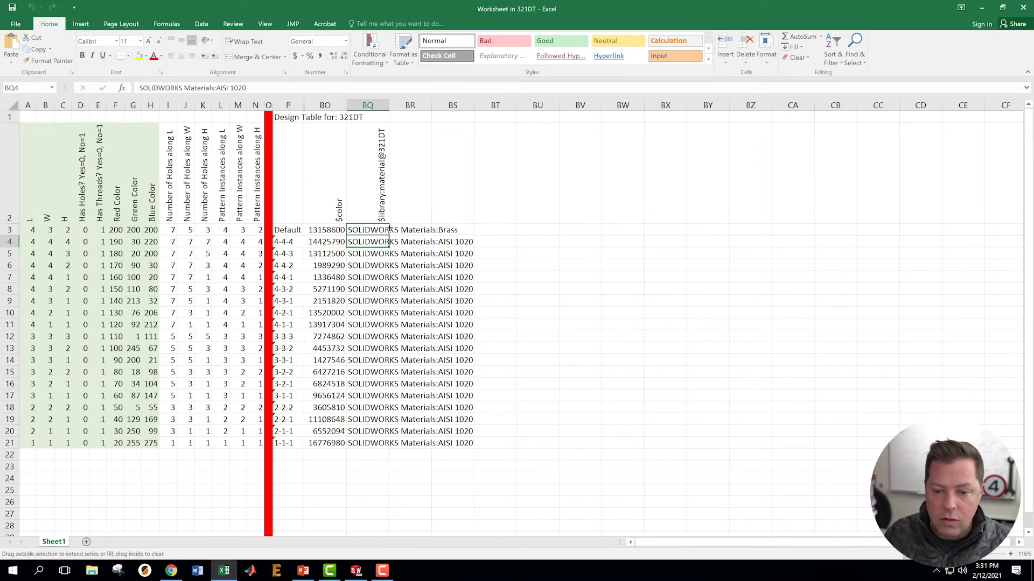
left_click(540, 267)
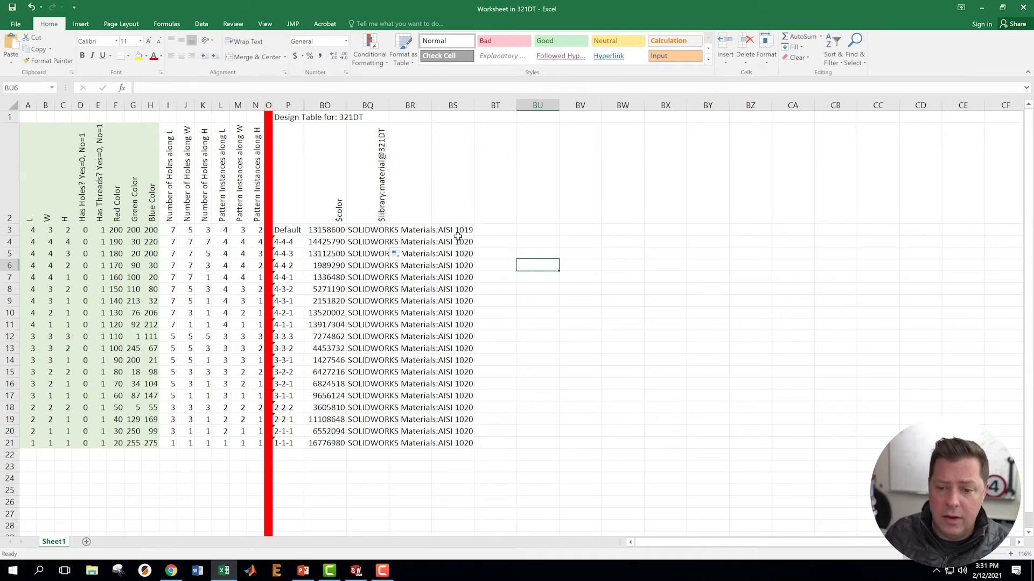
left_click(464, 246)
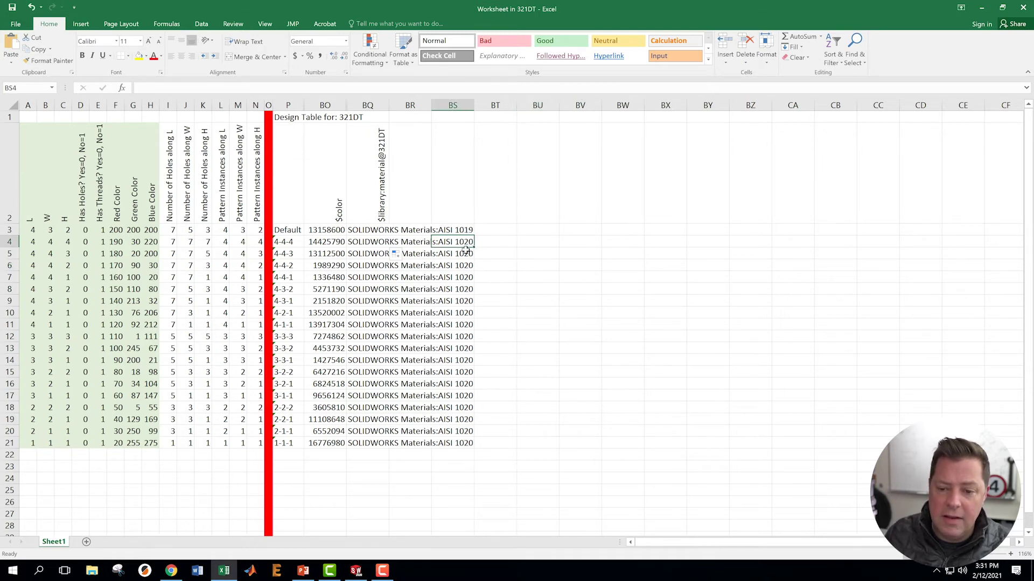
left_click(369, 230)
left_click(268, 90)
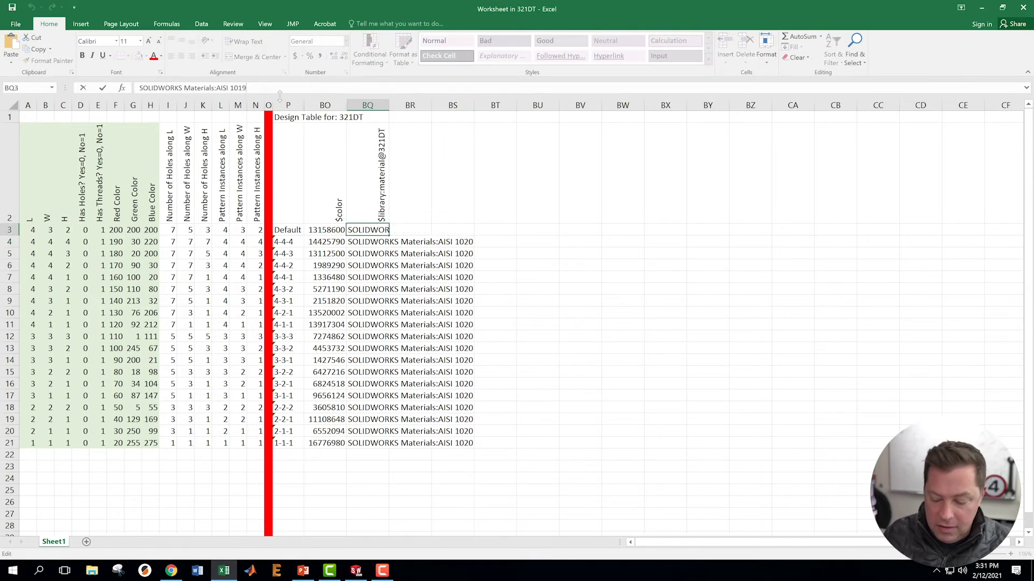
key("BackSpace")
key("BackSpace")
type("20")
key("Return")
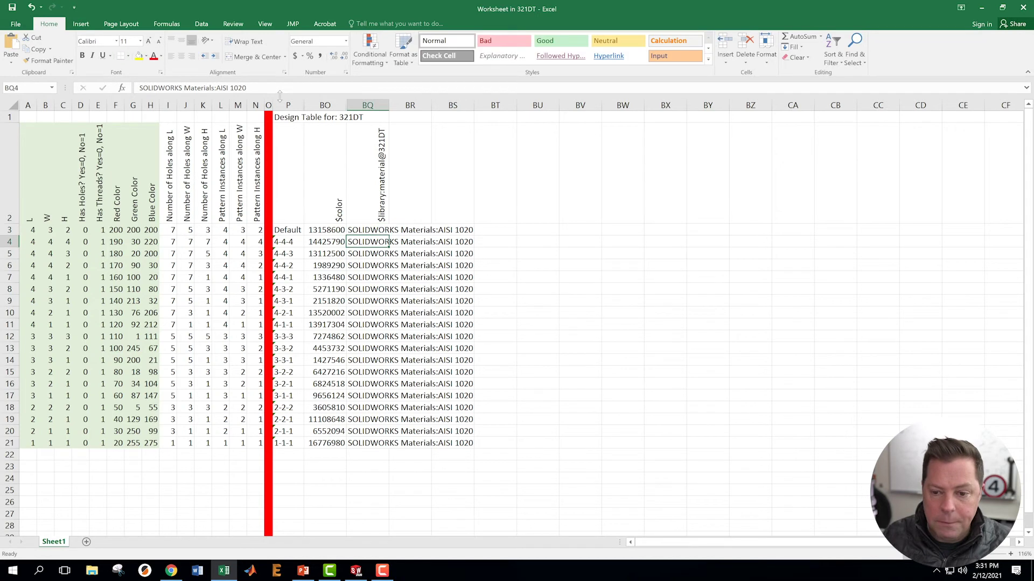
left_click(541, 300)
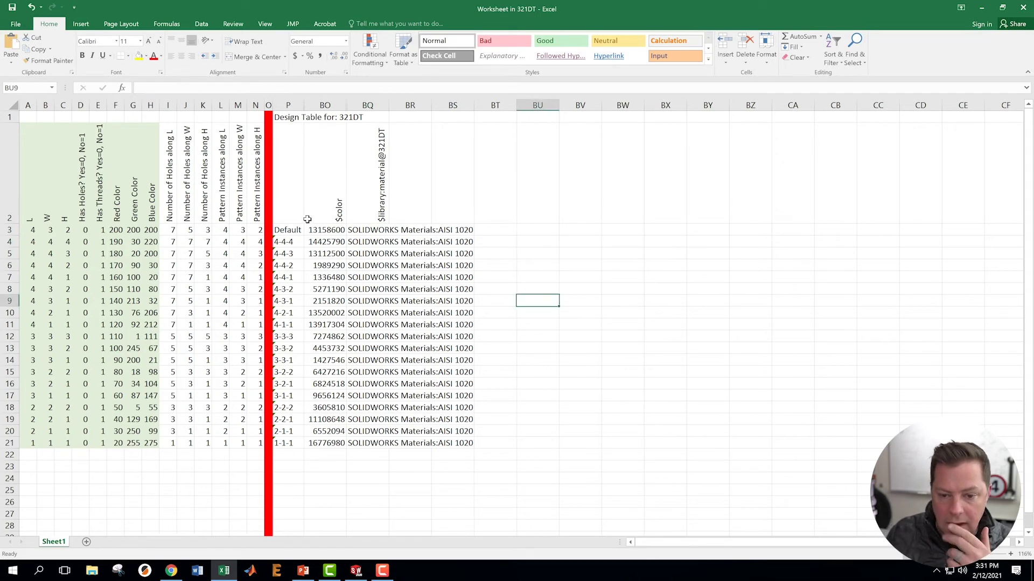
- Copy and paste the SOLIDWORKS Materials:AISI 1020 value, then close the design table
left_click(354, 242)
key("ctrl+c")
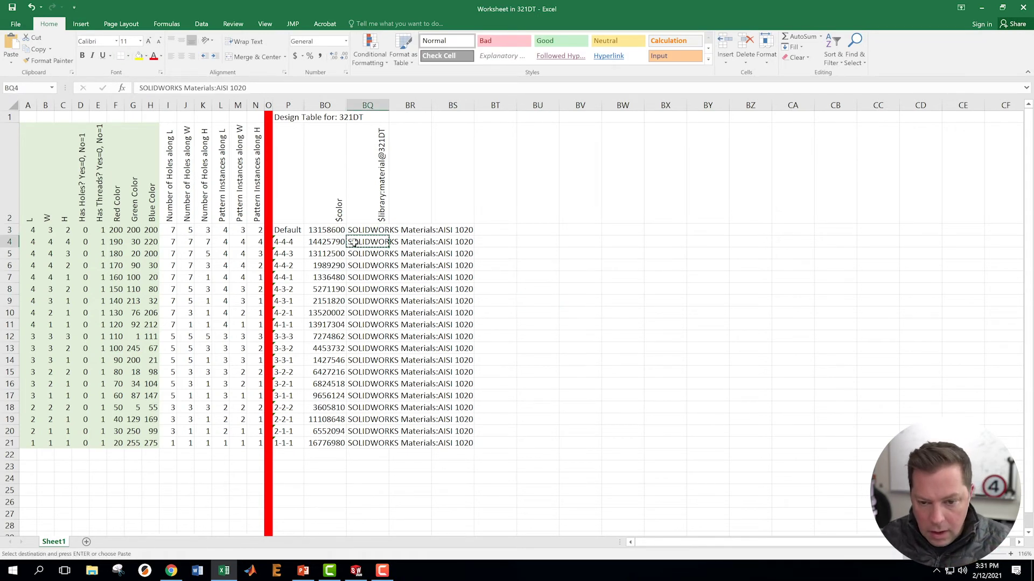
key("ctrl+v")
left_click(495, 268)
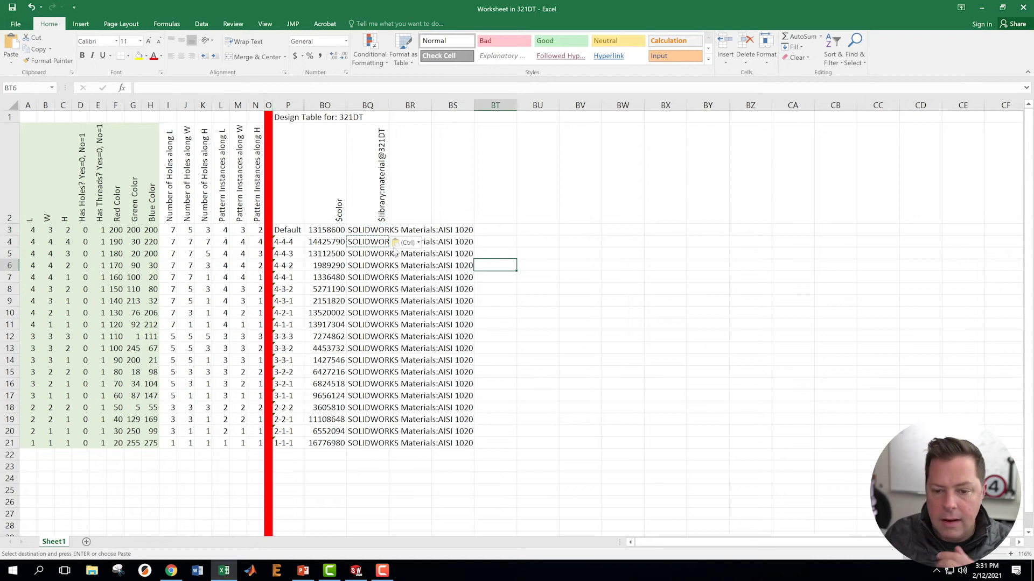
left_click(367, 243)
left_click(582, 369)
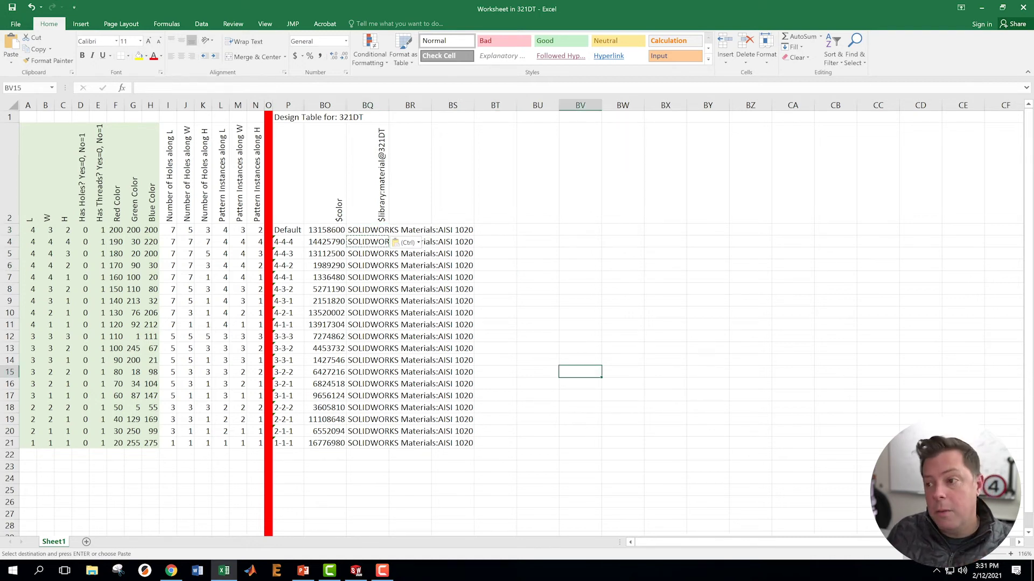
left_click(1024, 8)
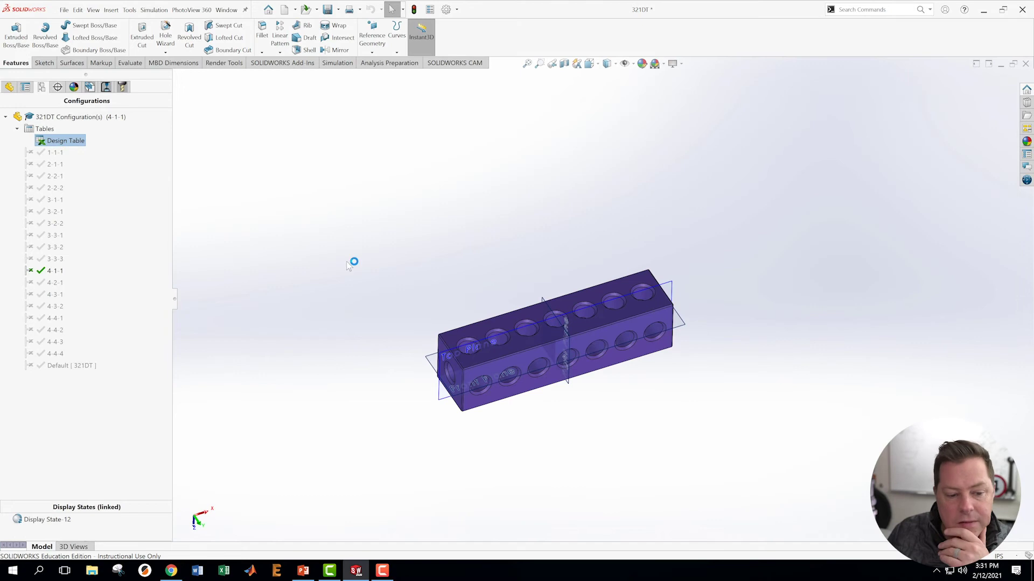
- Verify Default now uses AISI 1020, then activate 4-4-4 and view its material
double_click(49, 368)
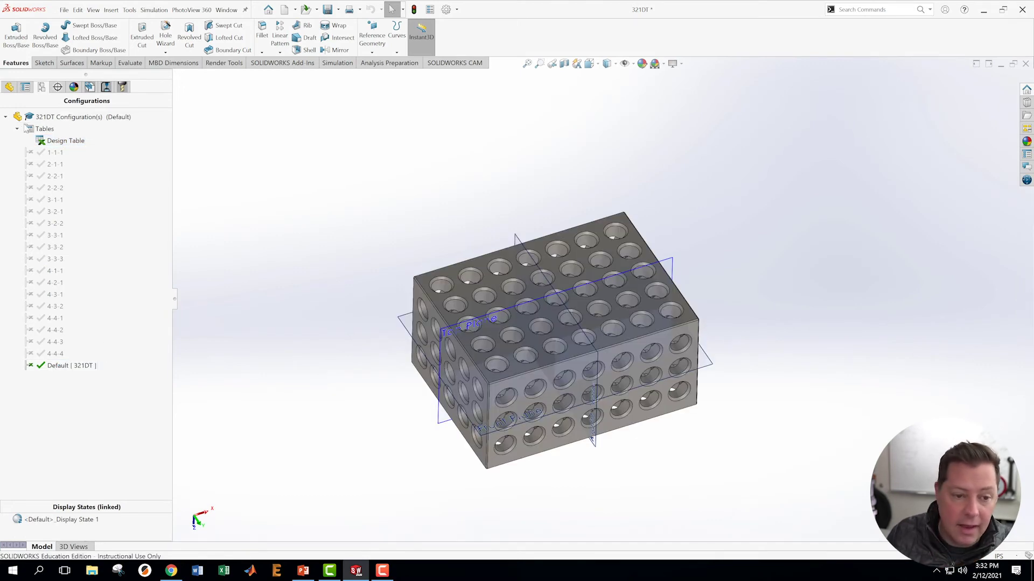
left_click(9, 87)
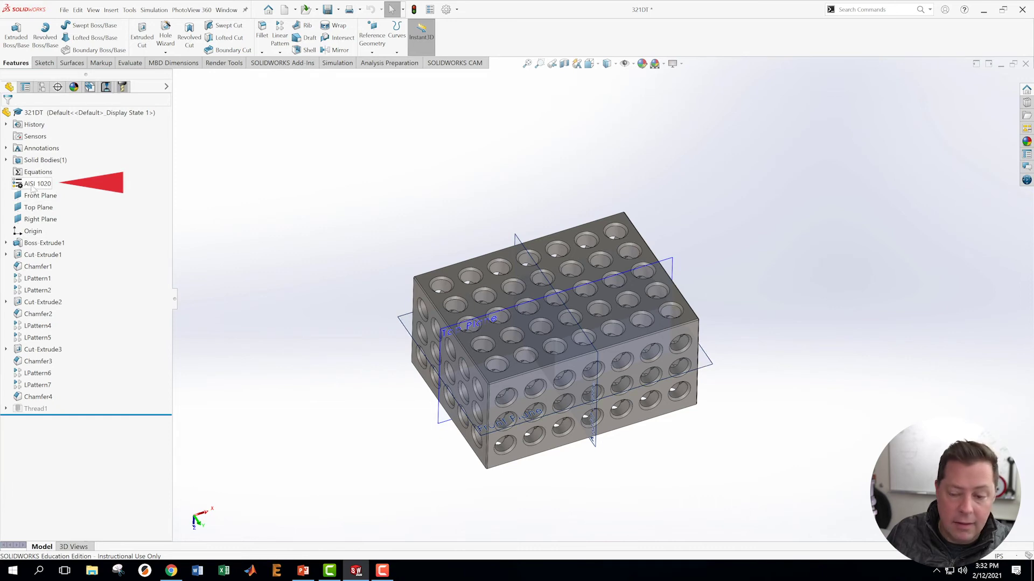
left_click(42, 87)
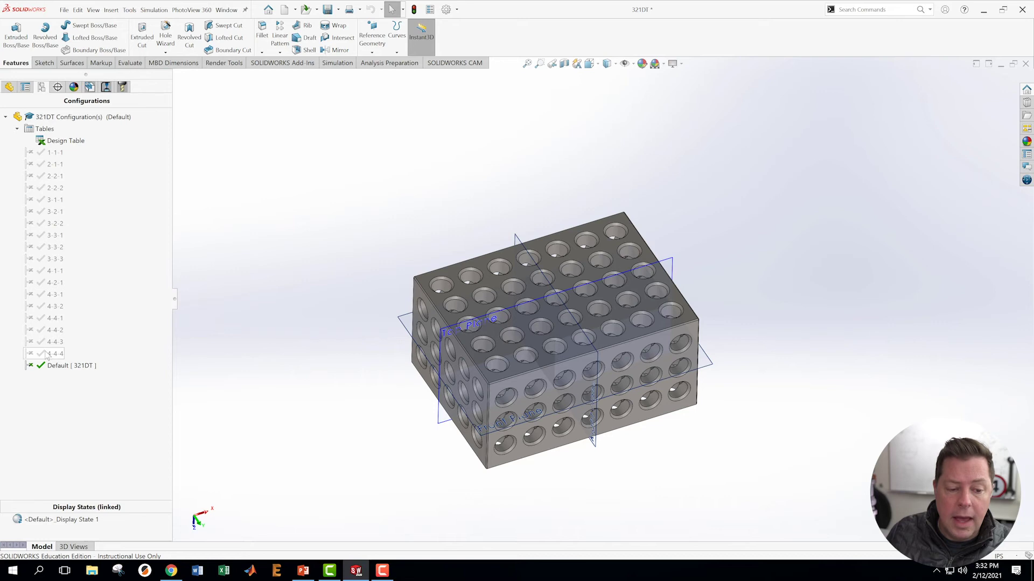
double_click(53, 354)
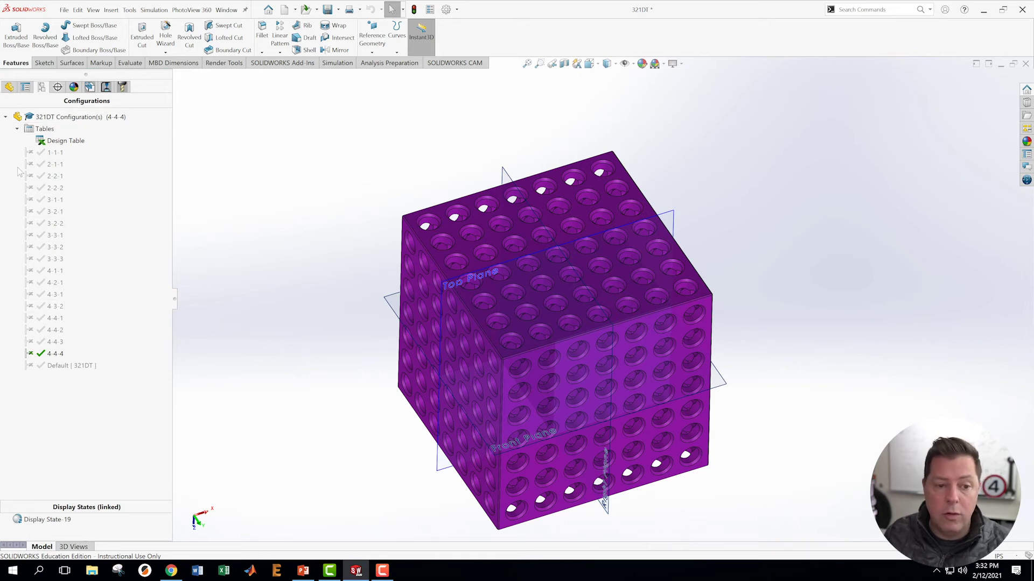
left_click(8, 87)
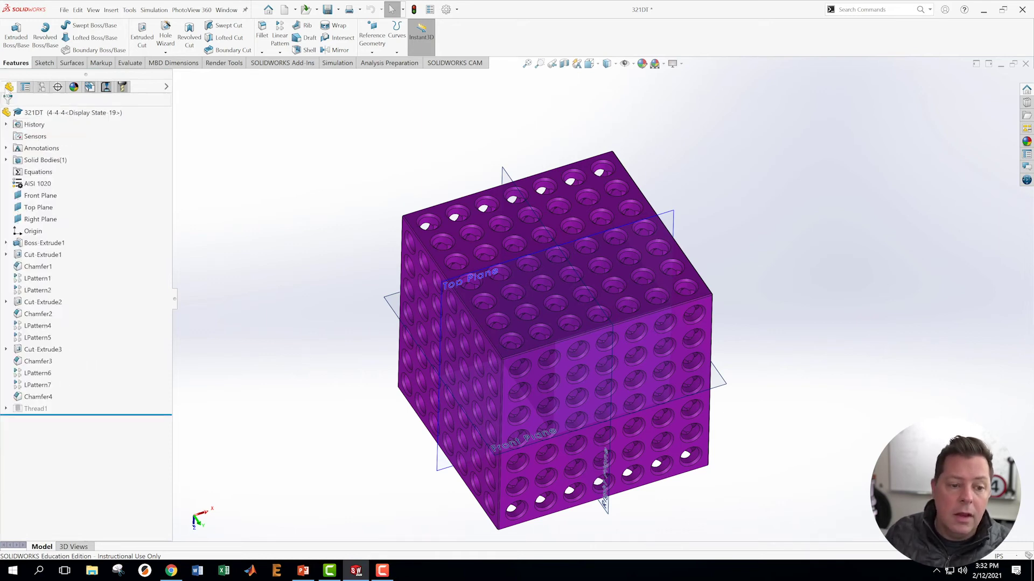
- Change the 4-4-4 part's material from AISI 1020 to Titanium Ti-5Al-2.5Sn
right_click(24, 184)
left_click(54, 191)
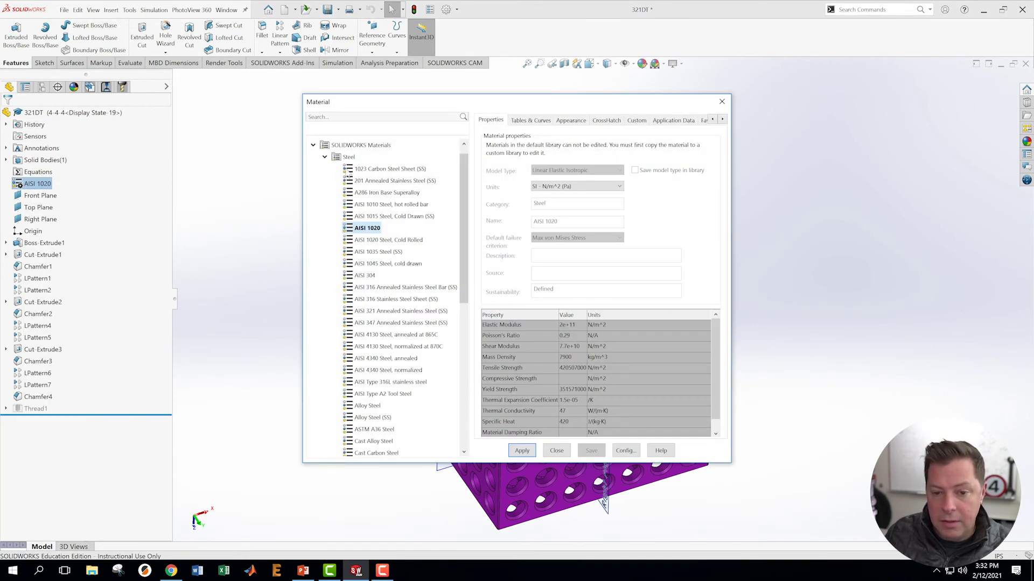
left_click(325, 157)
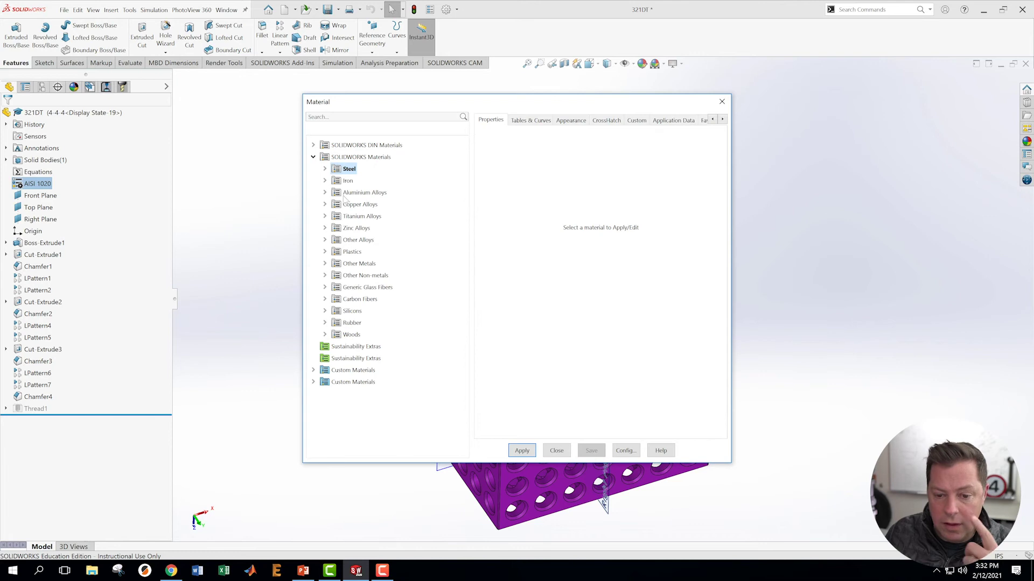
double_click(332, 219)
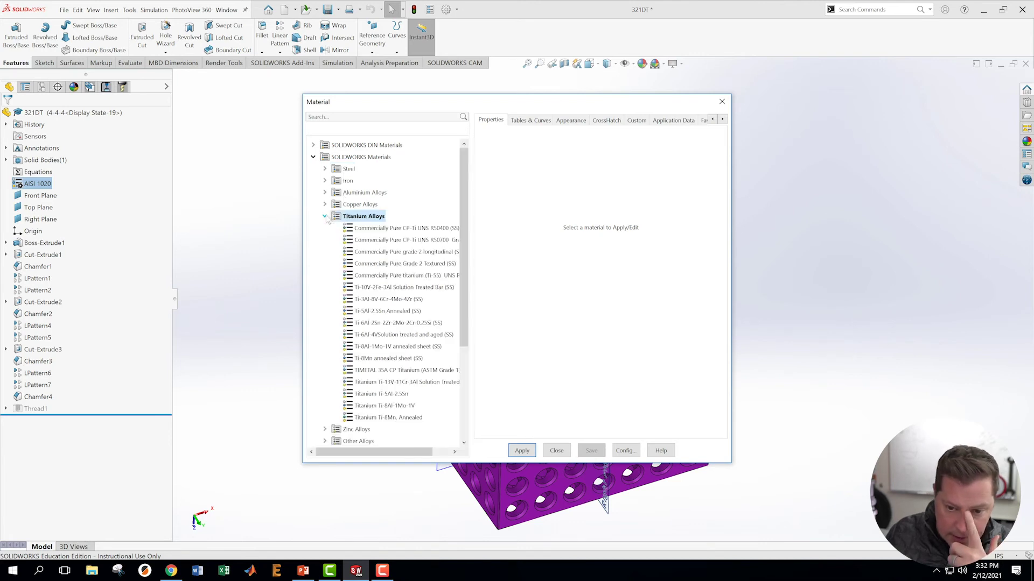
left_click(370, 396)
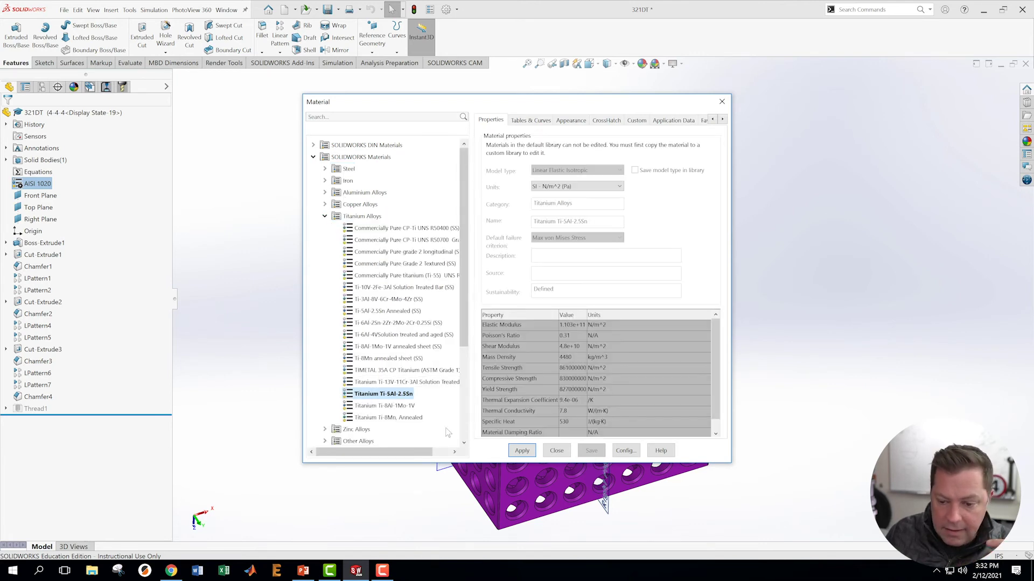
left_click(520, 452)
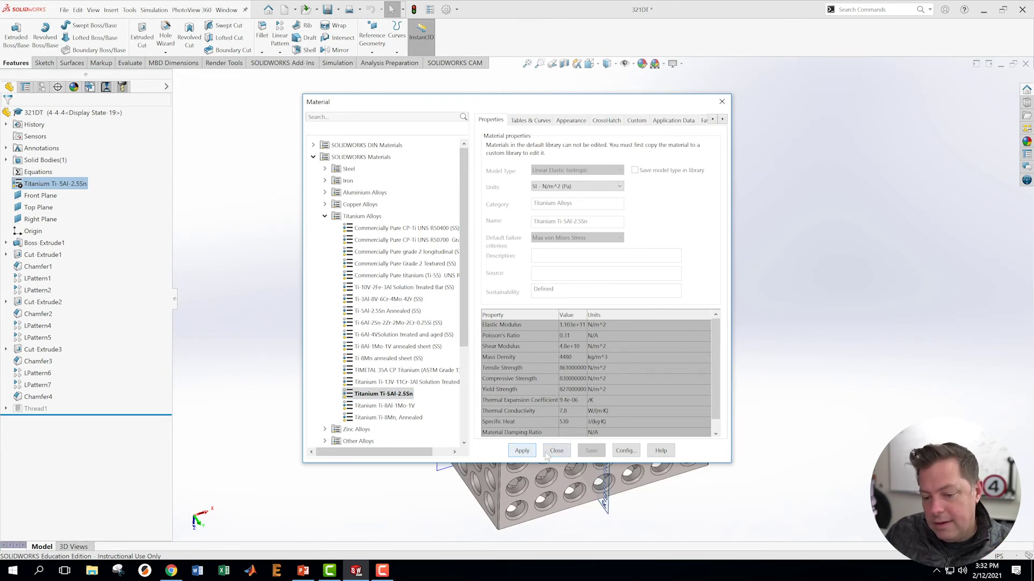
left_click(557, 452)
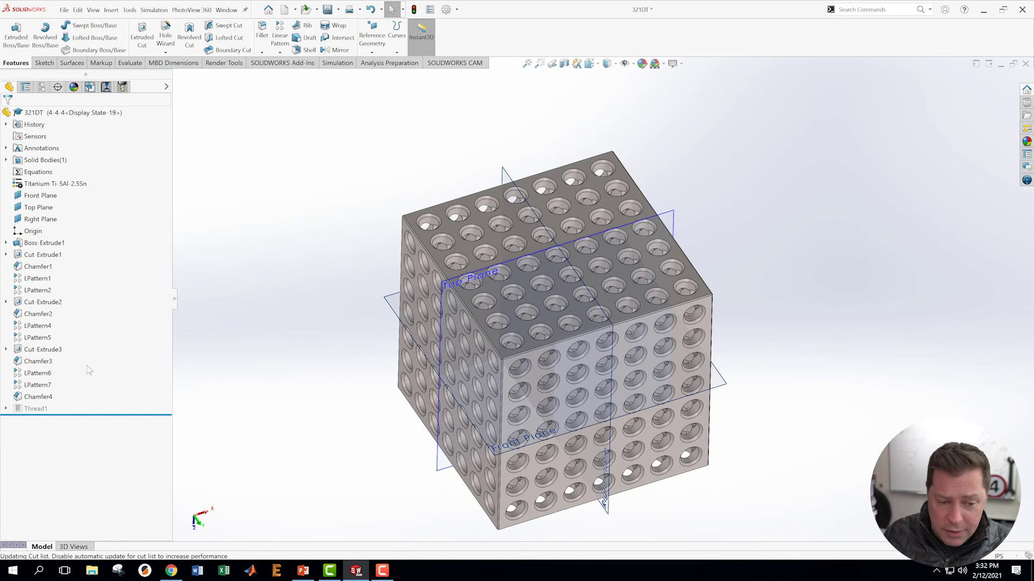
- Save the part and switch to the ConfigurationManager list of configurations
left_click(41, 219)
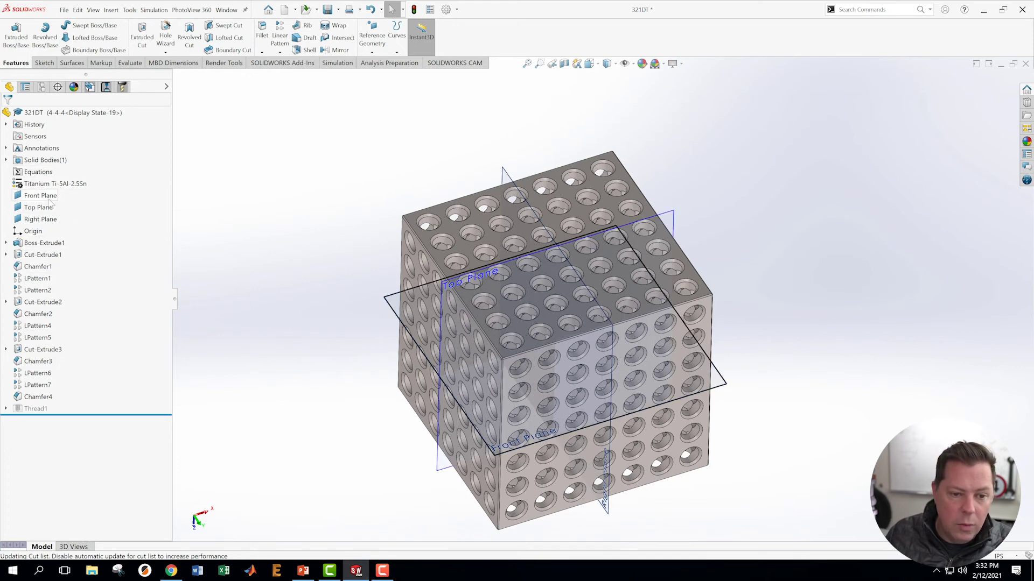
left_click(64, 10)
left_click(82, 122)
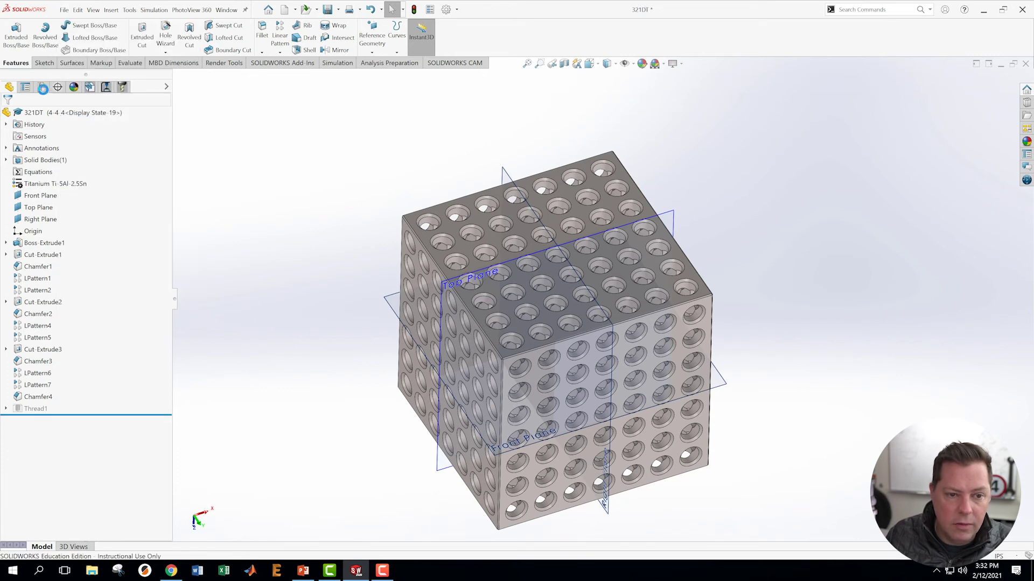
left_click(42, 87)
- Open the design table in Excel, fill Titanium Ti-5Al-2.5Sn down from BQ4 to BQ11, then close it
right_click(75, 139)
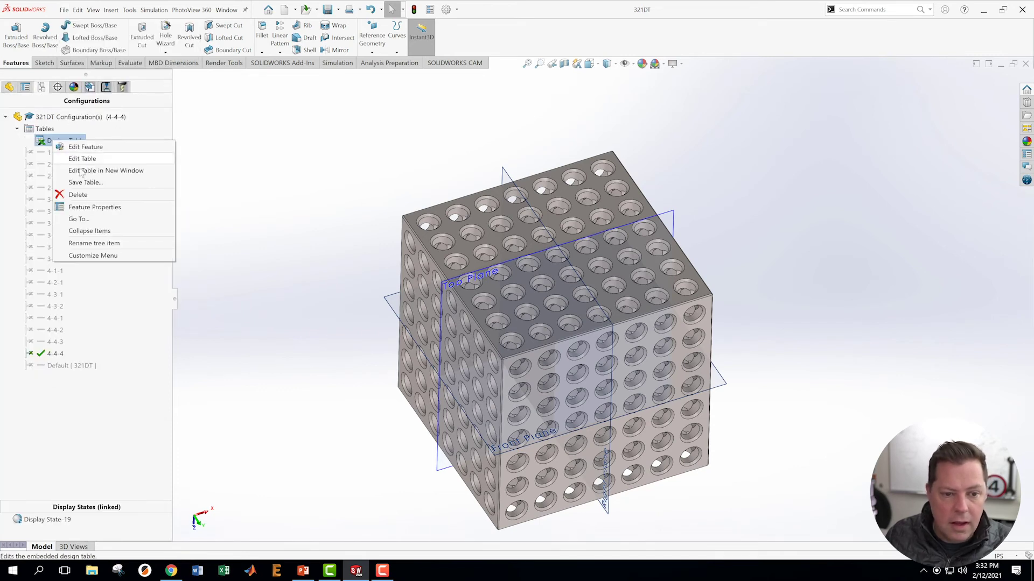
left_click(80, 170)
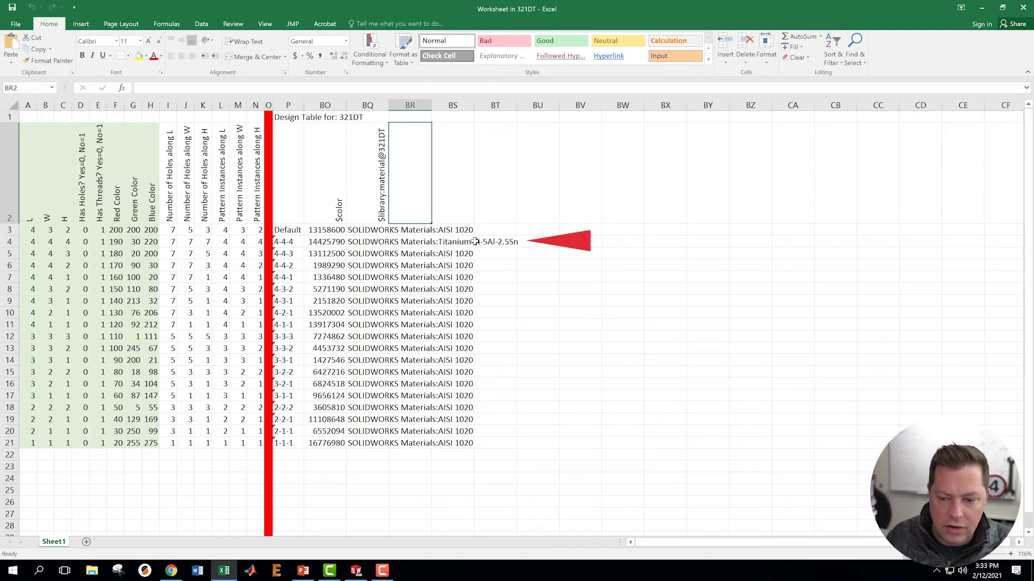
left_click(358, 241)
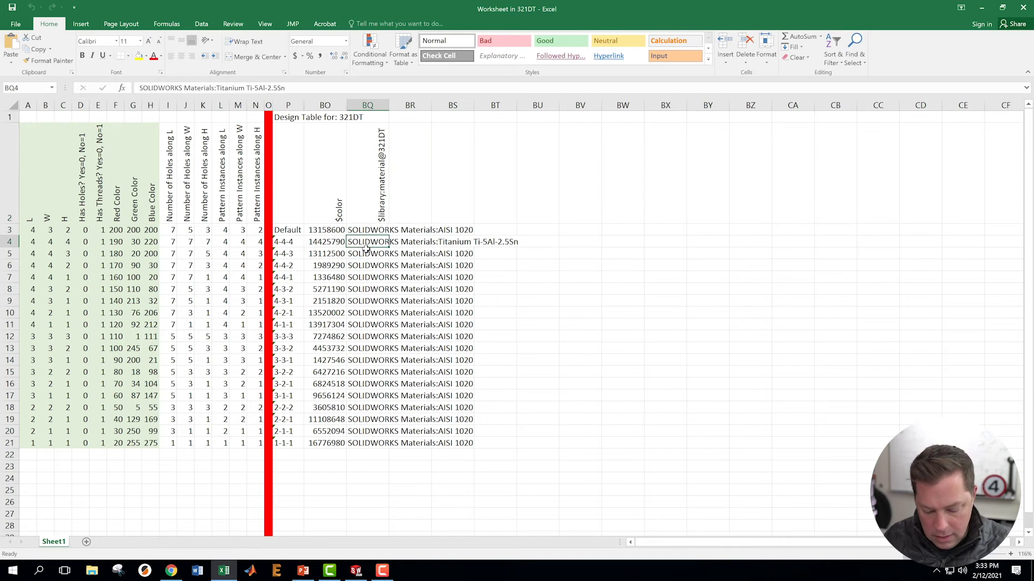
left_click_drag(389, 248, 401, 333)
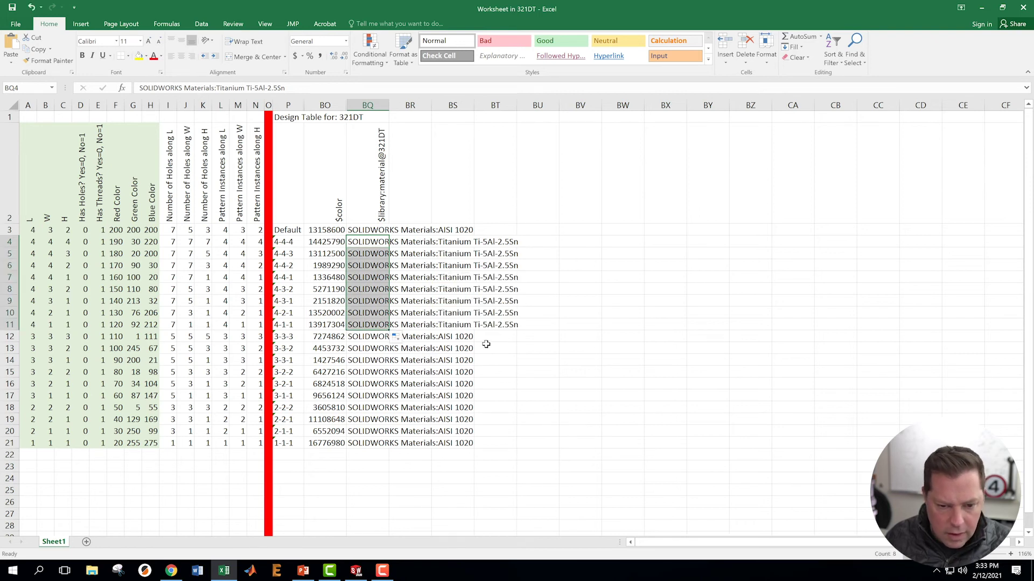
left_click(555, 358)
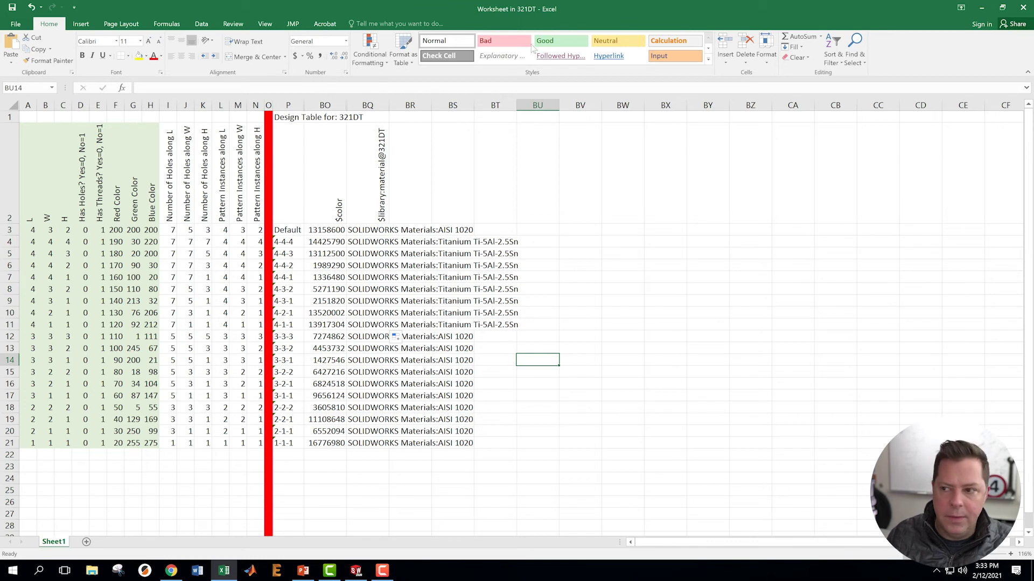
left_click(1022, 9)
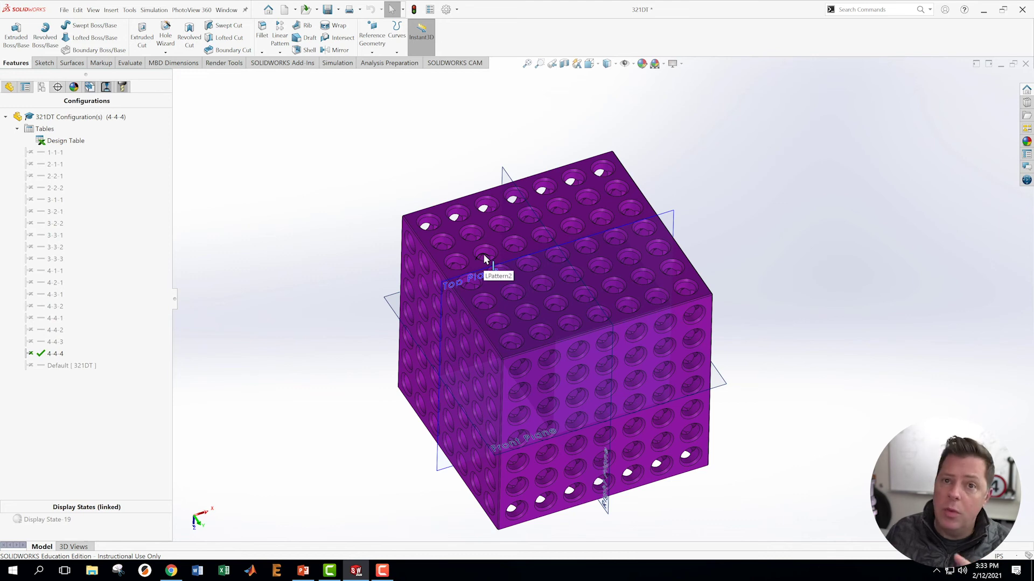
- Check the titanium material in the feature tree for configurations 4-4-4 and 4-4-1
left_click(8, 88)
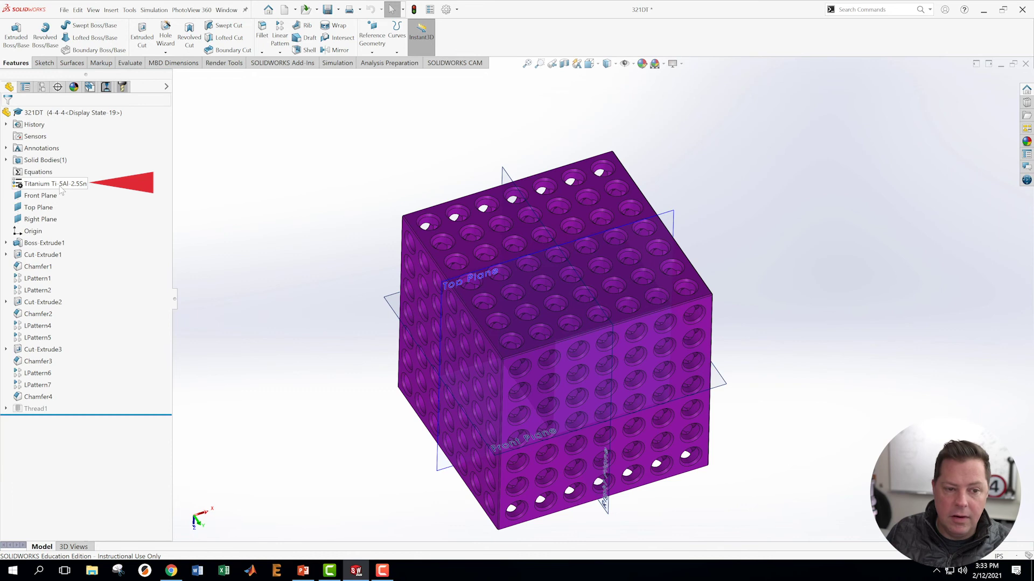
left_click(41, 88)
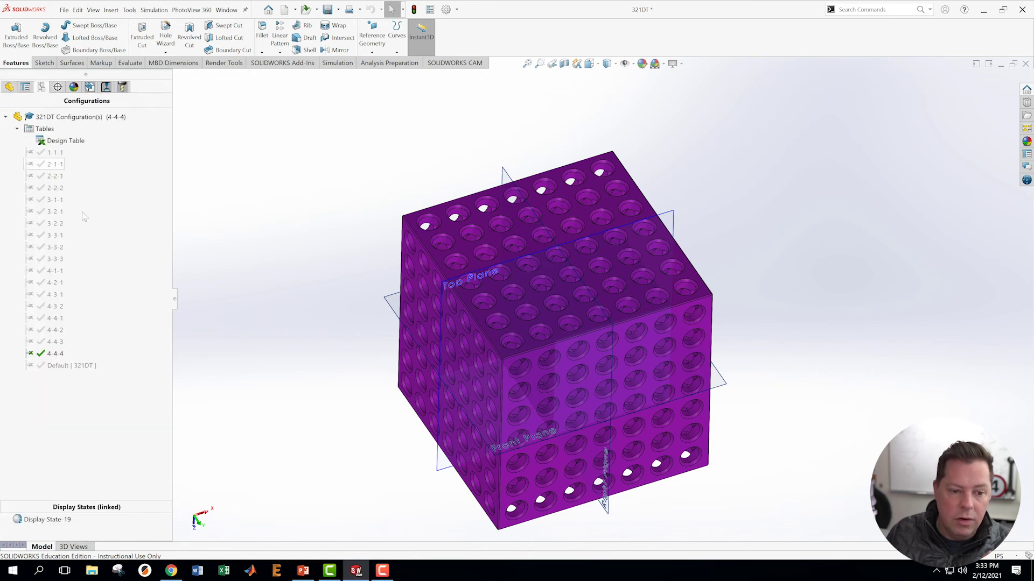
double_click(41, 319)
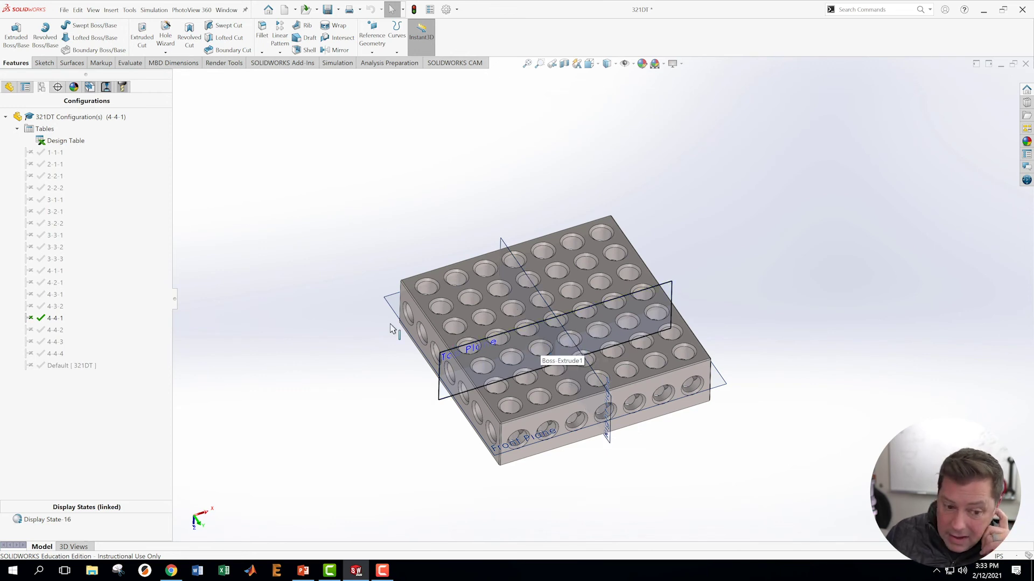
left_click(9, 87)
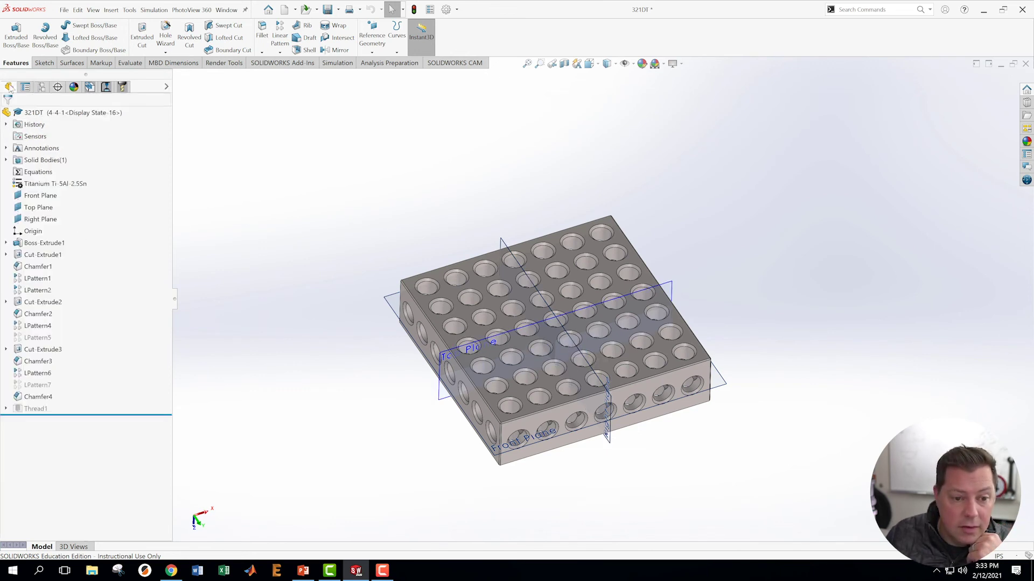
left_click(41, 88)
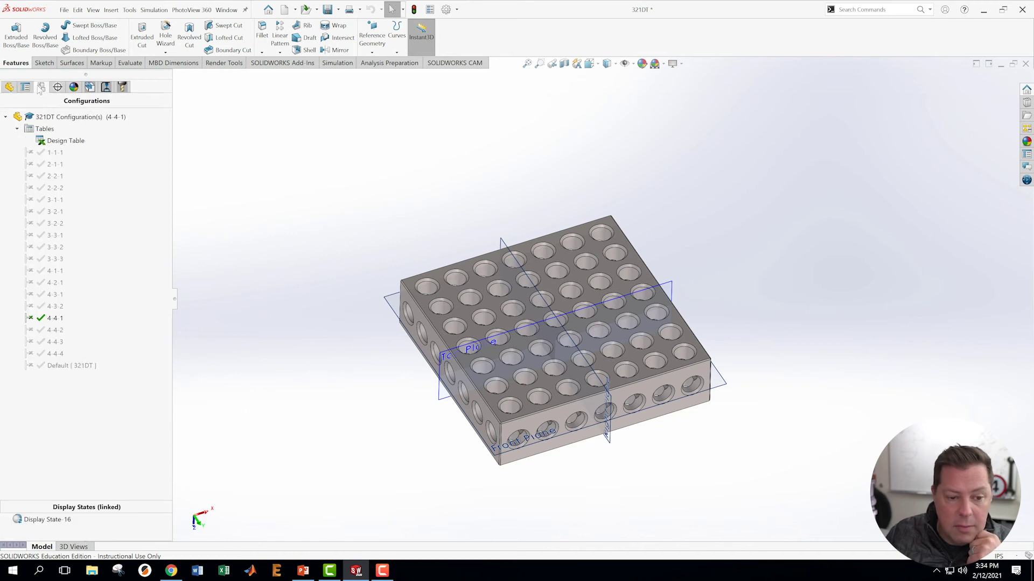
- Activate configurations 4-1-1 through 4-4-3 in turn to confirm the titanium finish
double_click(39, 285)
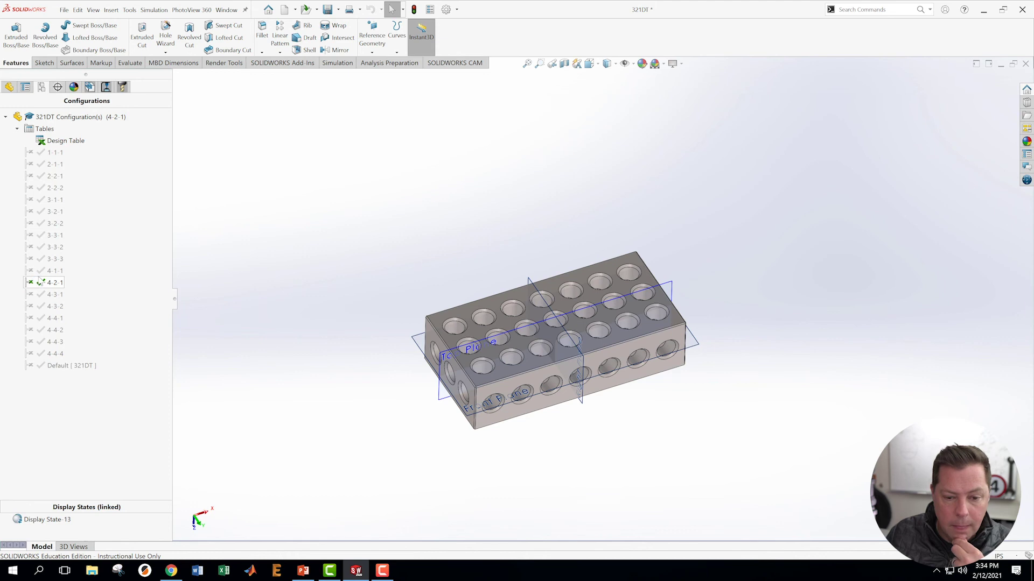
double_click(42, 272)
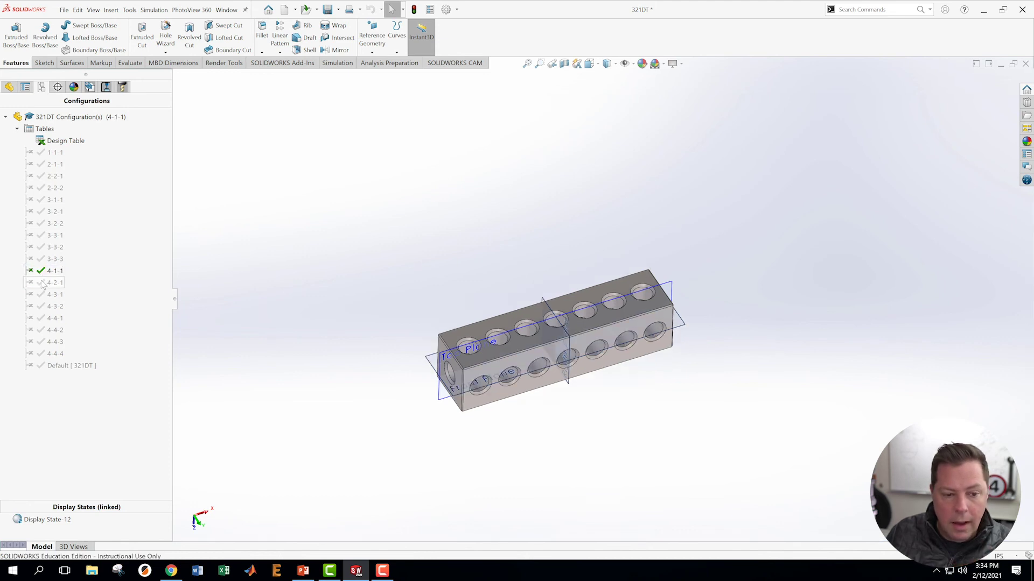
double_click(43, 284)
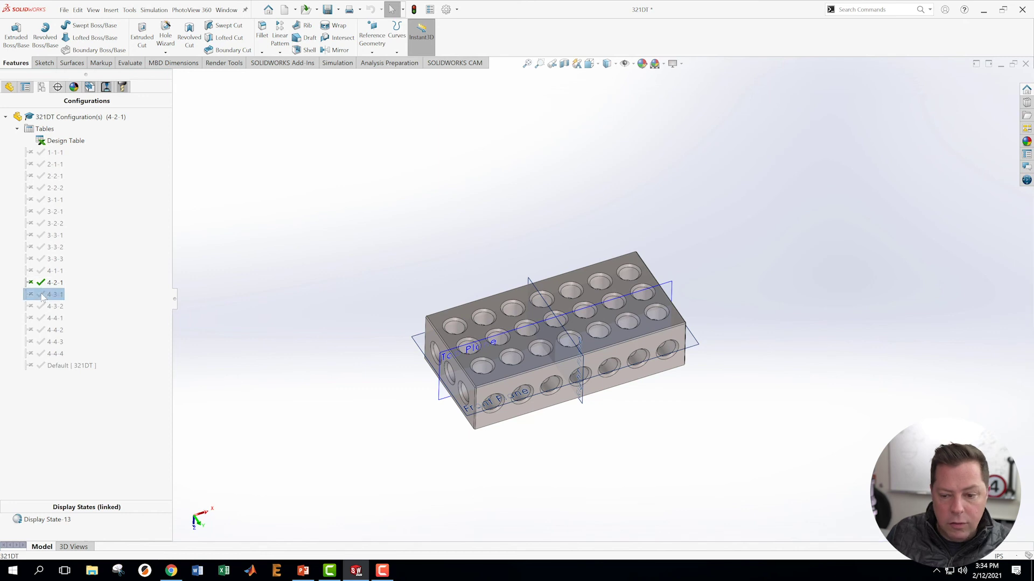
double_click(43, 295)
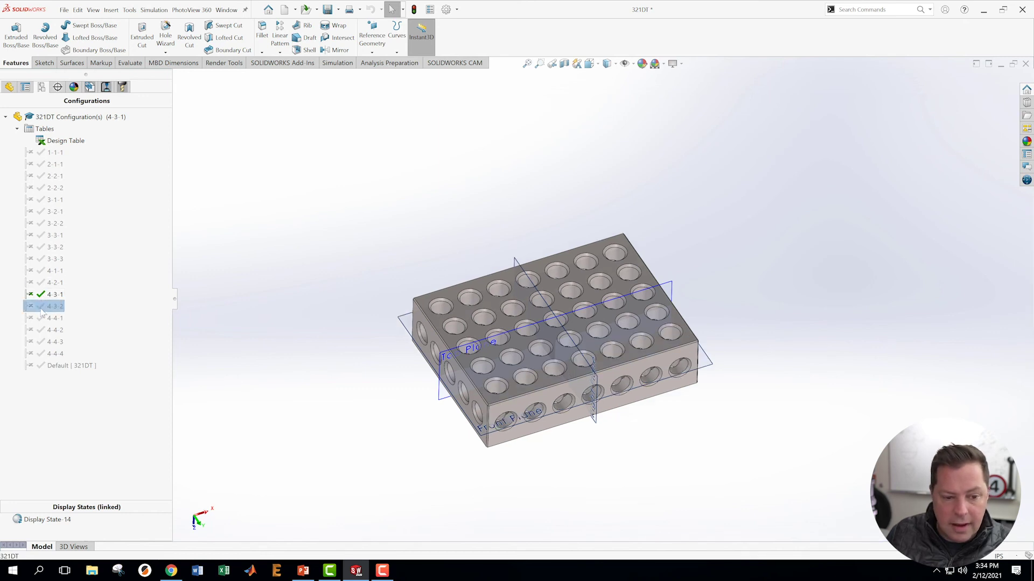
double_click(48, 307)
double_click(49, 318)
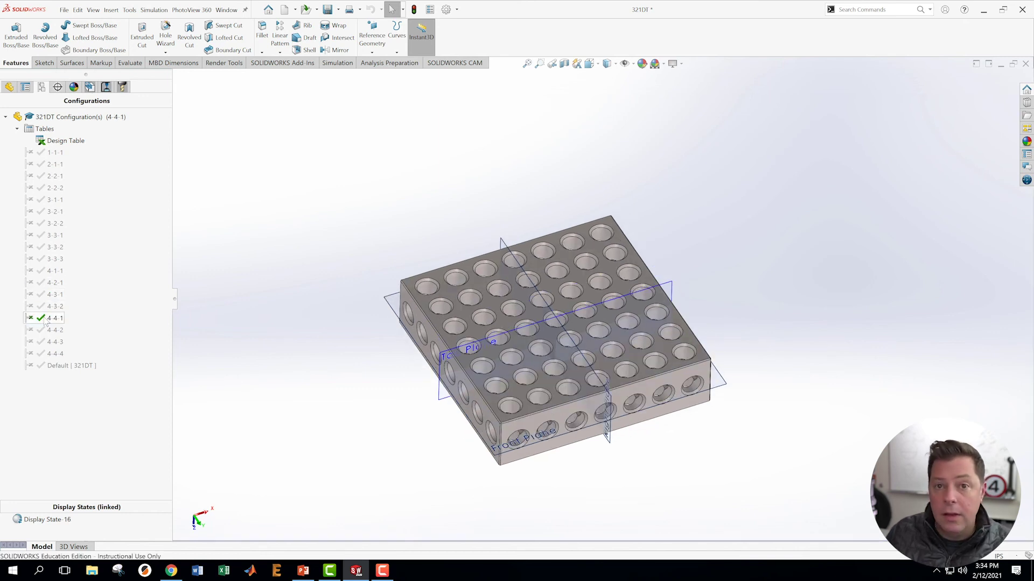
double_click(43, 330)
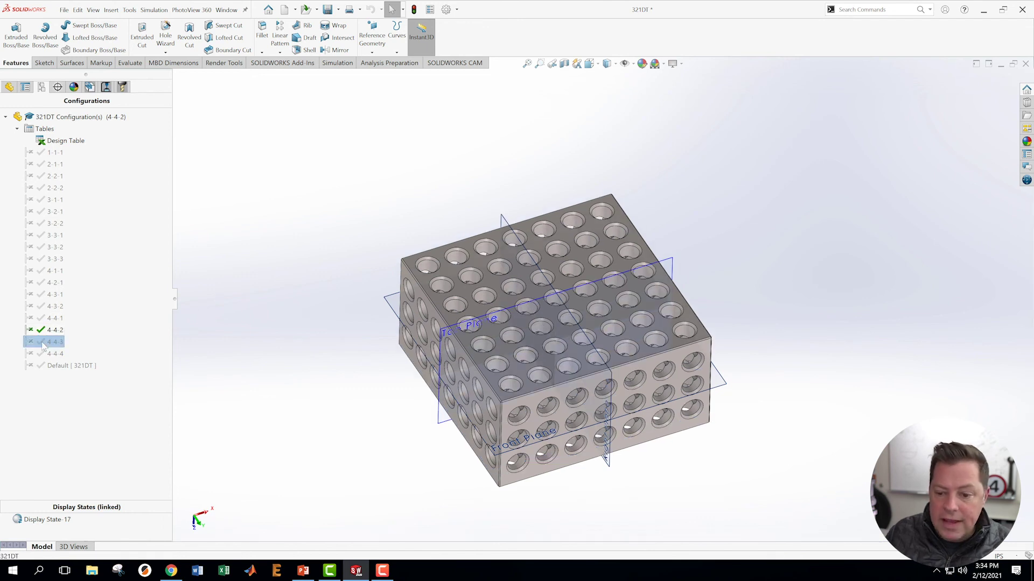
double_click(48, 342)
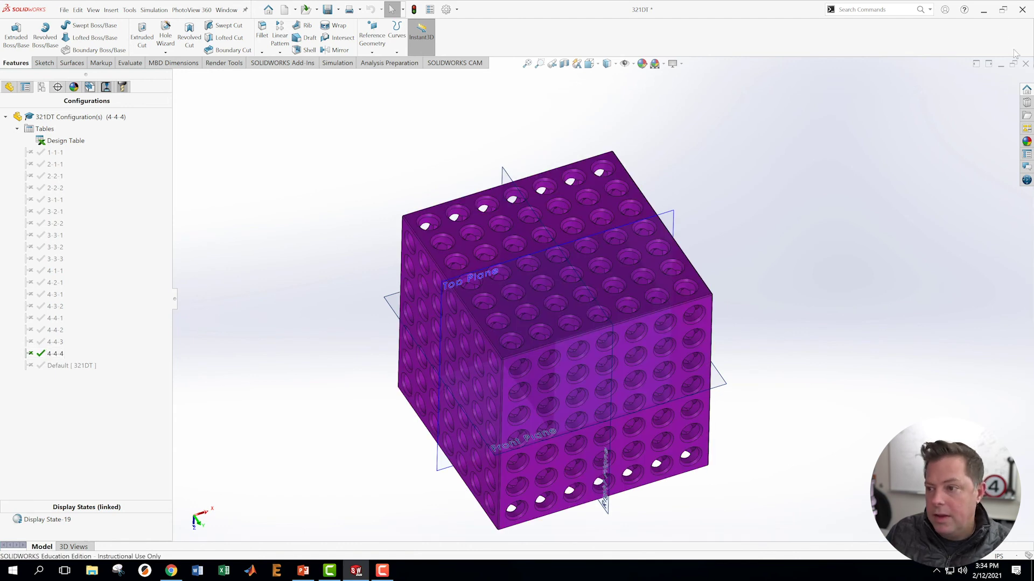
right_click(68, 144)
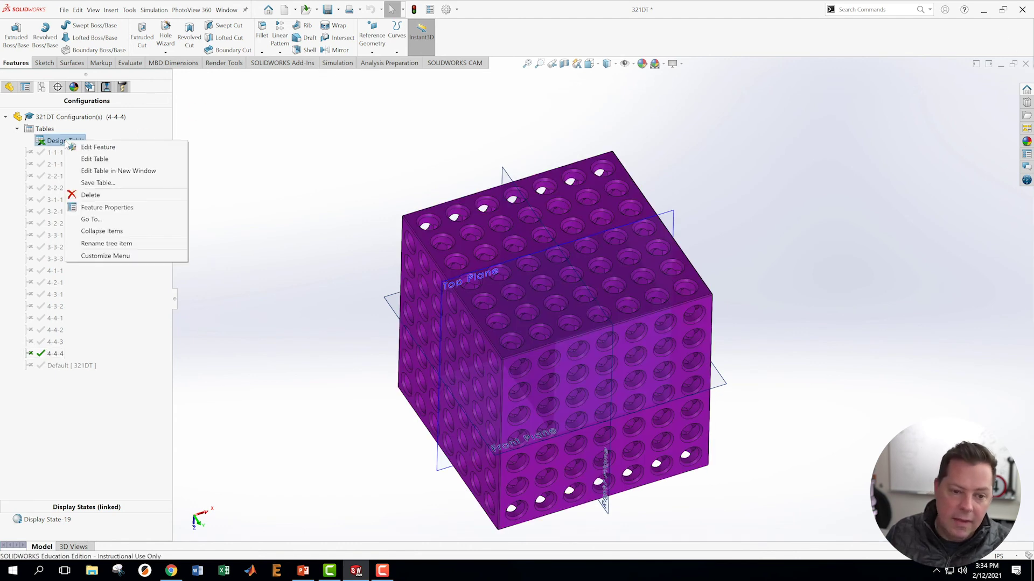
left_click(91, 173)
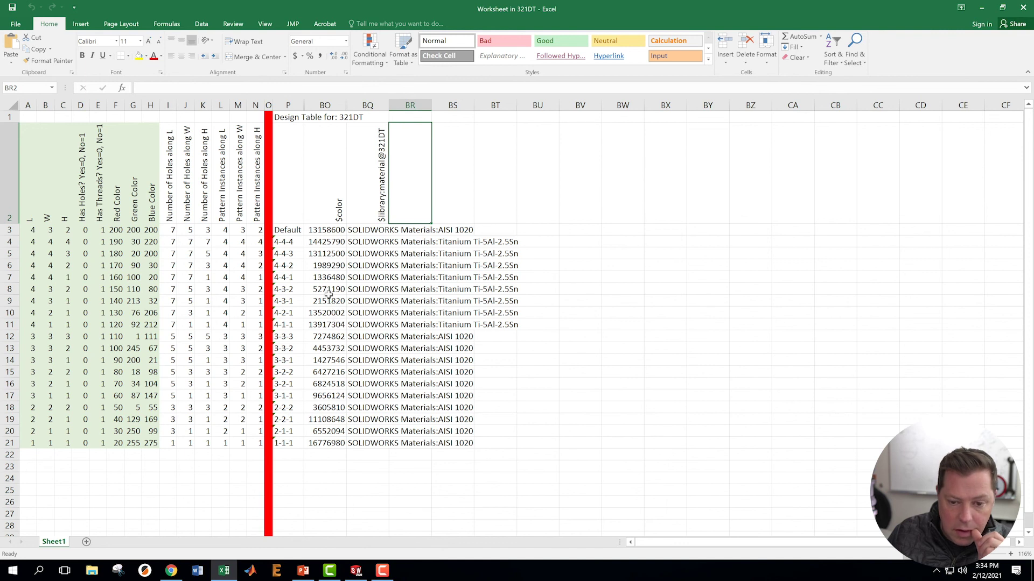
left_click(1022, 8)
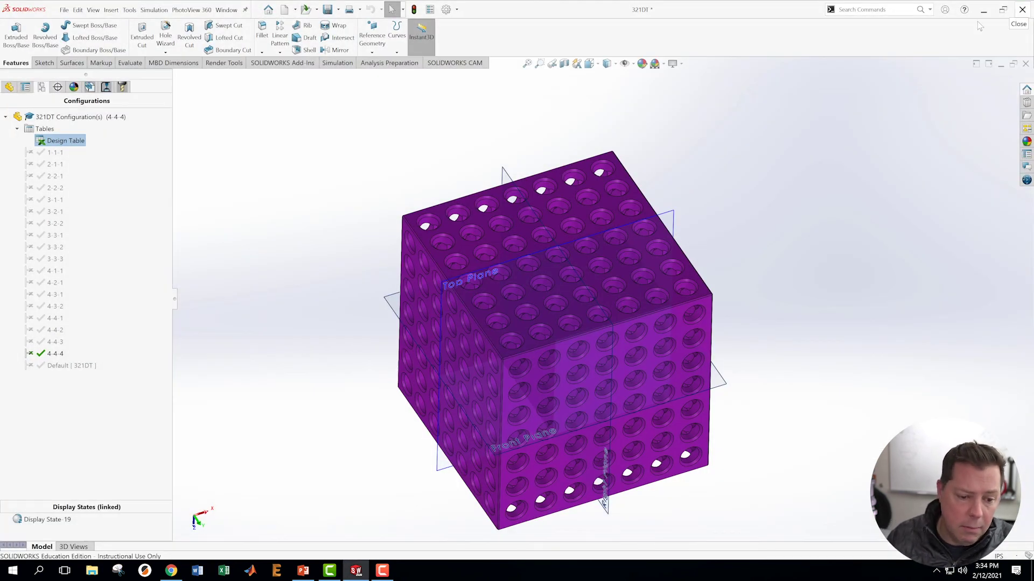
- Activate configurations 4-4-3, 4-4-2 and 4-4-1 in turn to view their colours
left_click(54, 343)
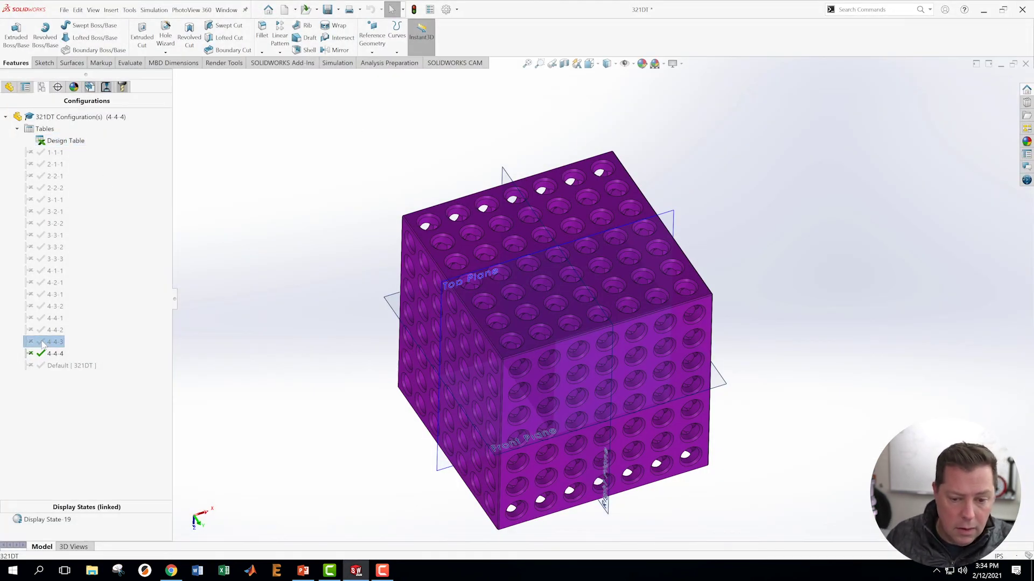
double_click(43, 346)
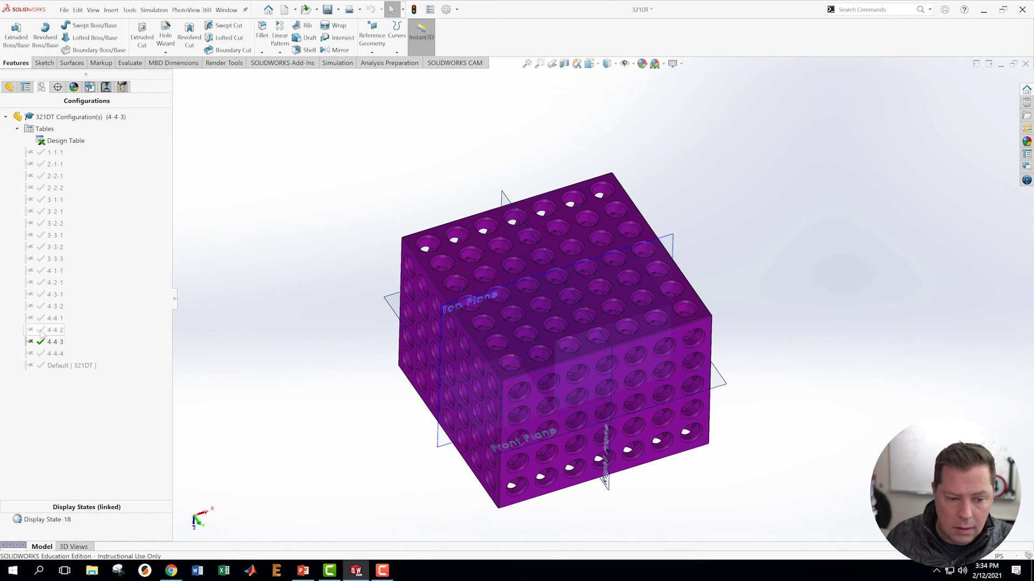
left_click(42, 332)
double_click(42, 331)
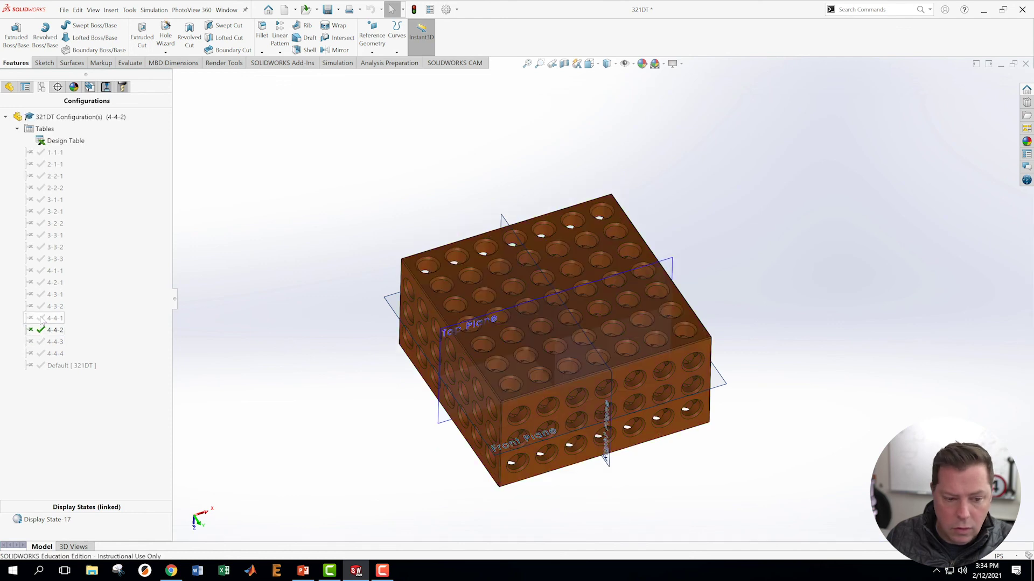
left_click(42, 320)
double_click(42, 320)
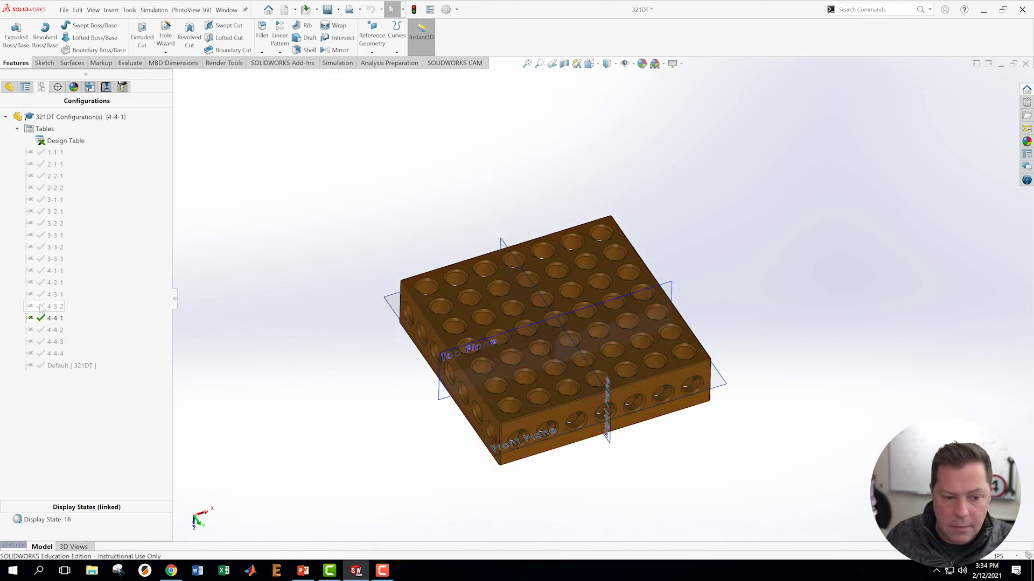
- Continue down through configurations 4-3-2, 4-3-1, 4-2-1 and 4-1-1
left_click(42, 306)
double_click(42, 306)
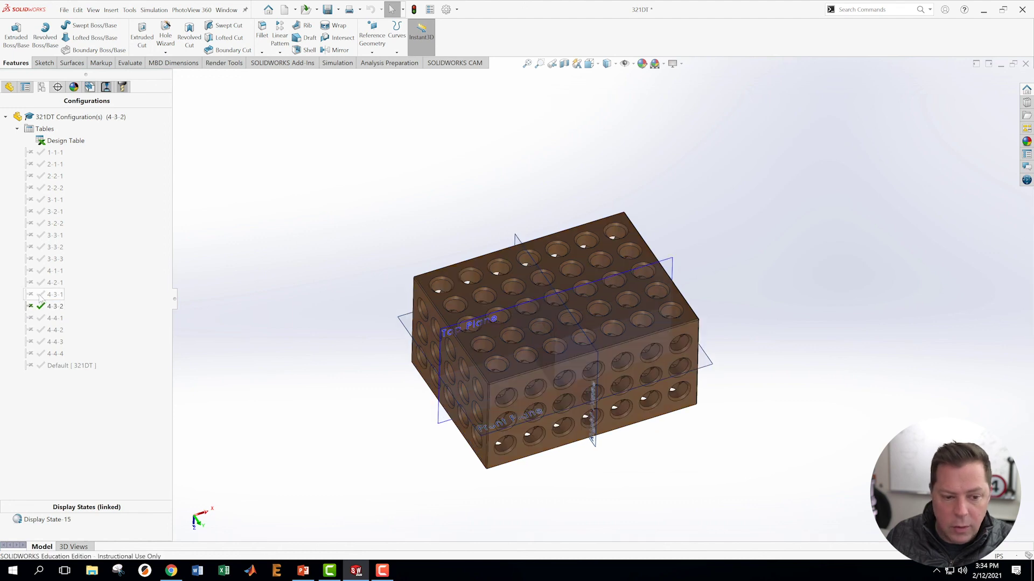
left_click(38, 295)
double_click(38, 295)
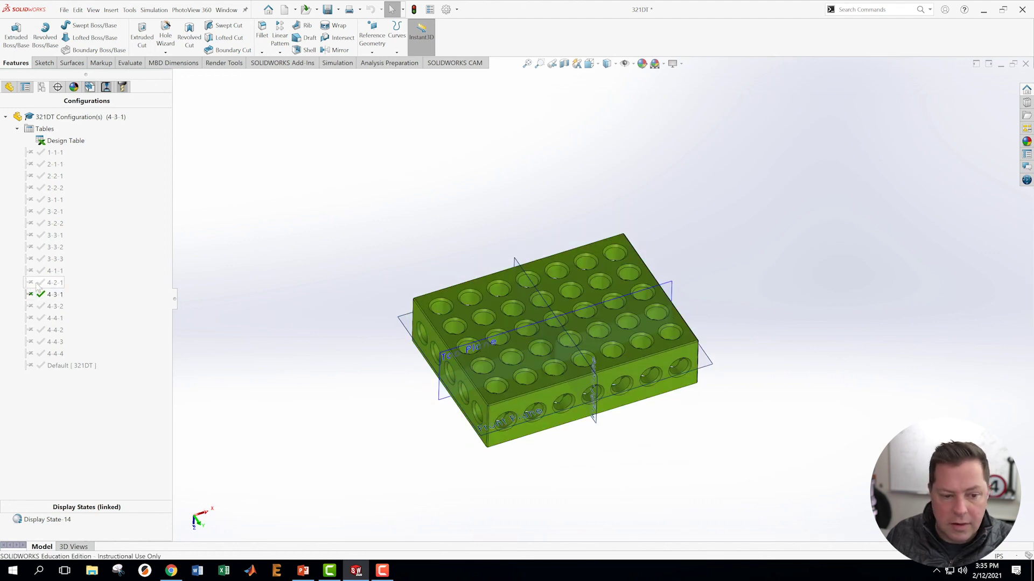
left_click(41, 283)
double_click(41, 282)
left_click(43, 270)
double_click(42, 270)
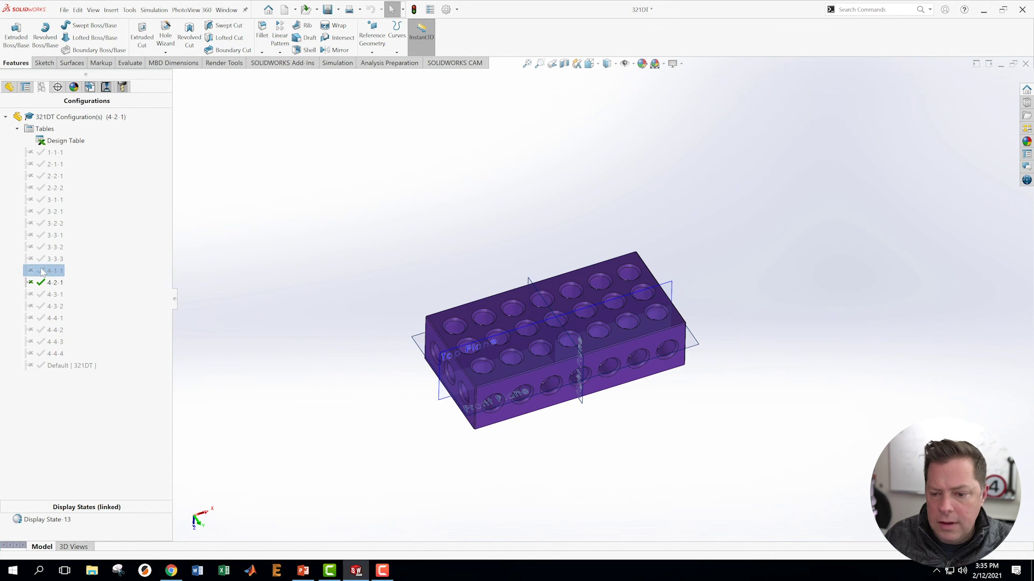